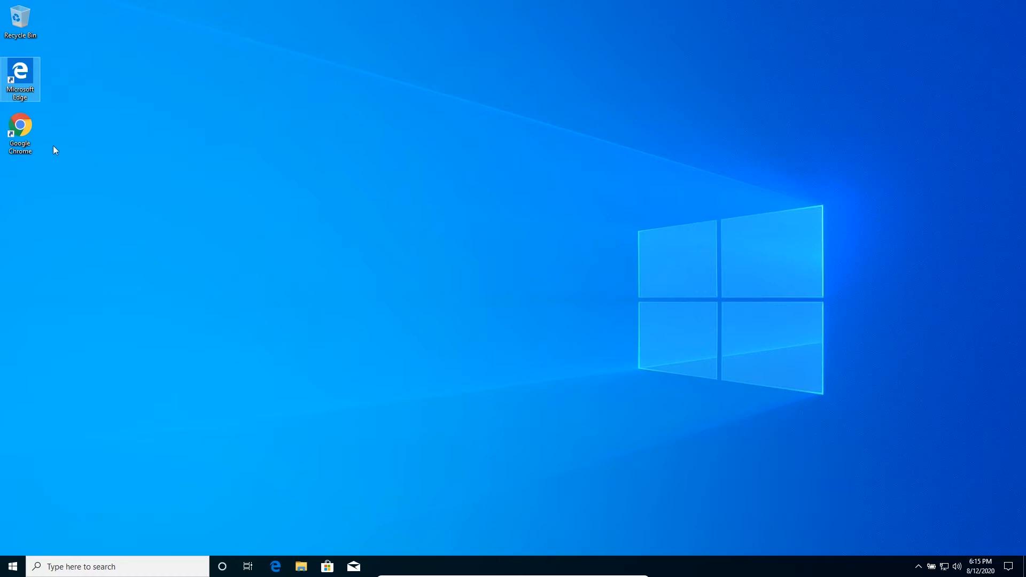
double_click(21, 132)
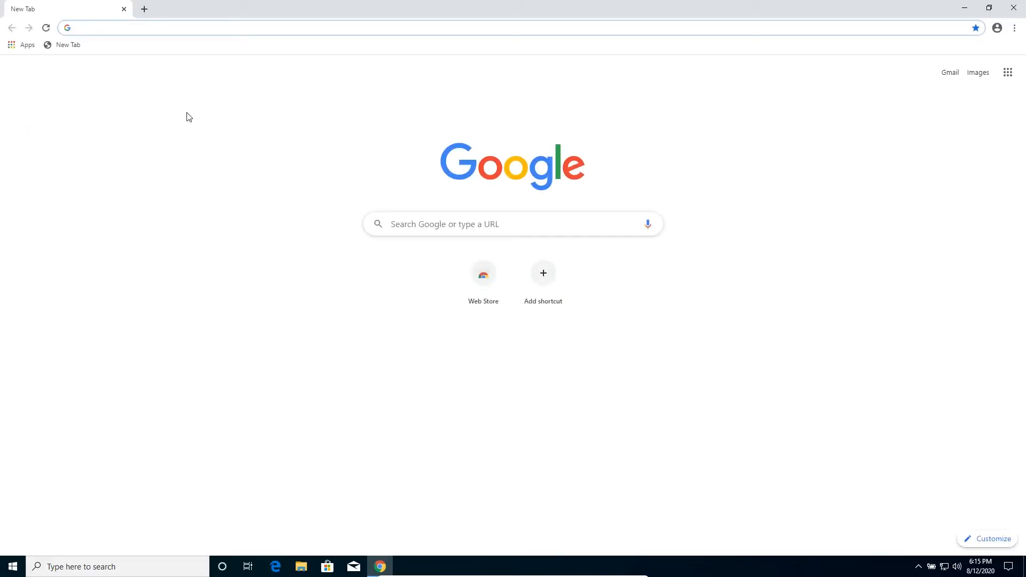
text(www.)
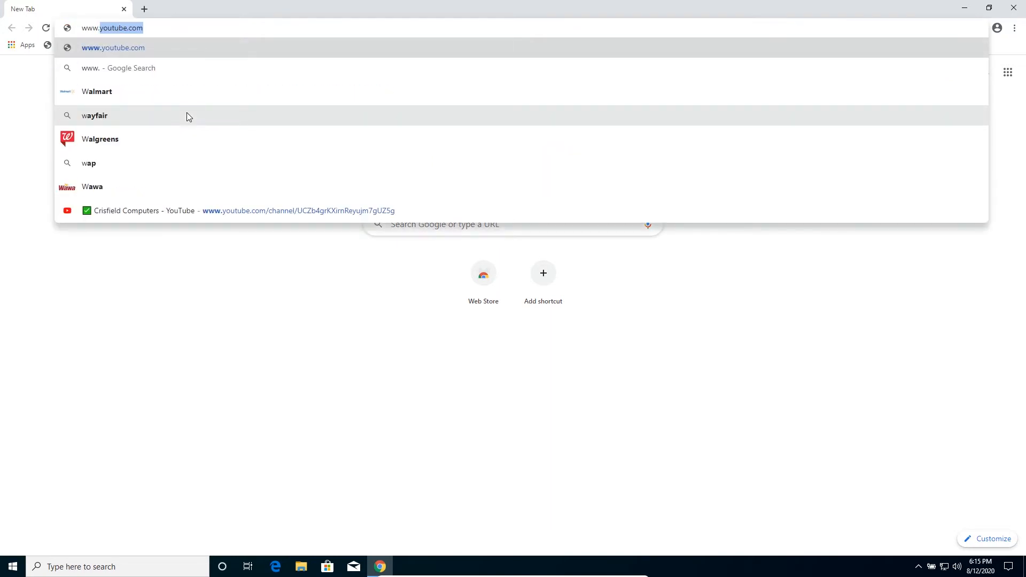
text(pirfo)
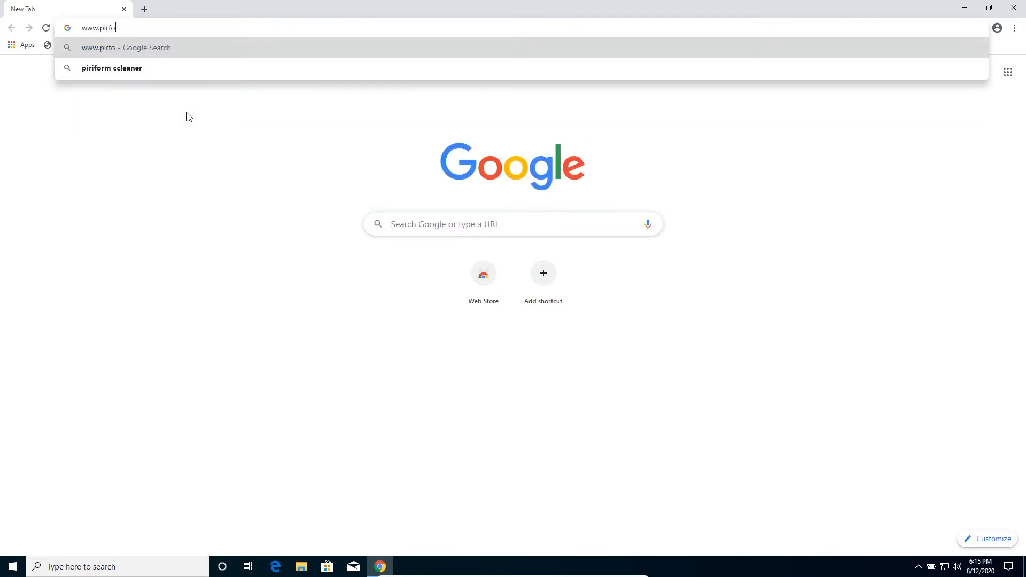
text(rm)
key(BackSpace)
key(BackSpace)
key(BackSpace)
key(BackSpace)
text(iform.com)
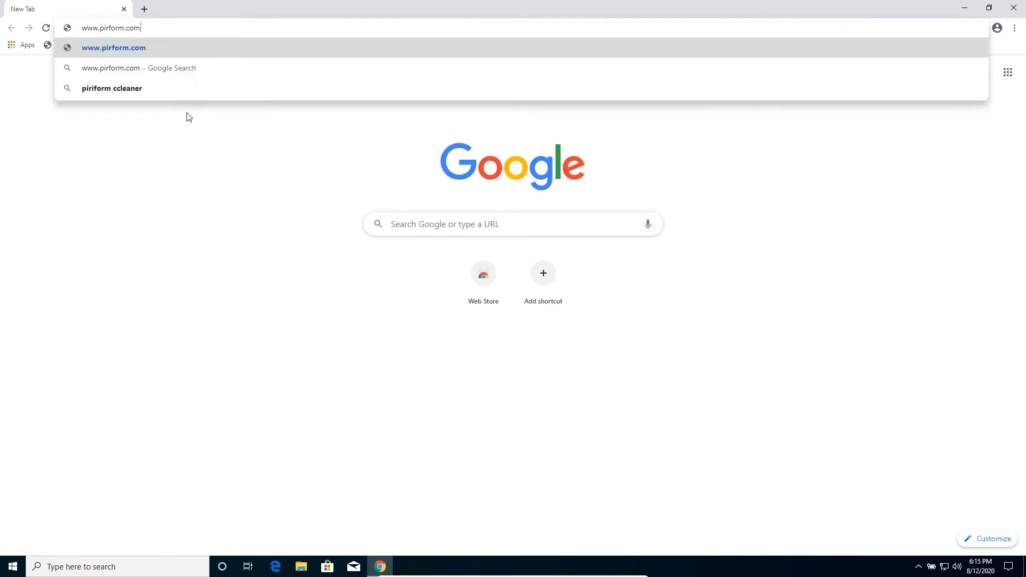
key(Return)
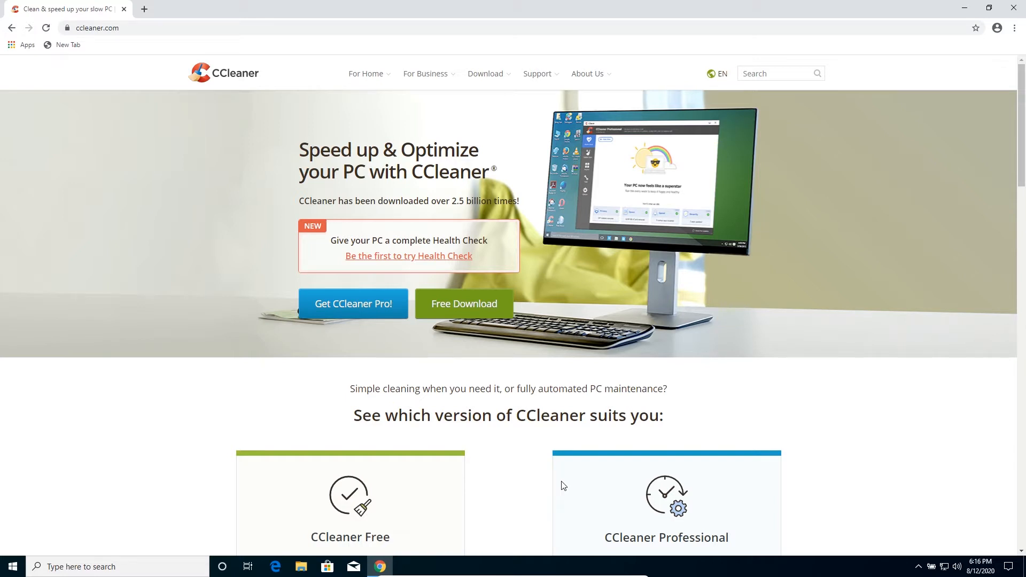
- Compare the CCleaner Free and Professional versions on the homepage and download CCleaner Free
scroll(494, 373, down, 4)
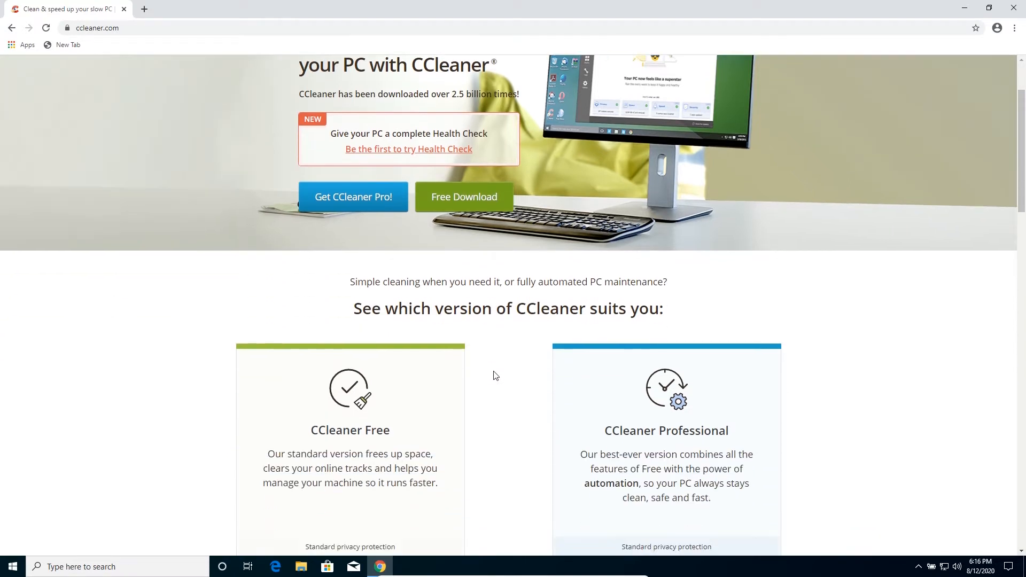
scroll(493, 374, down, 4)
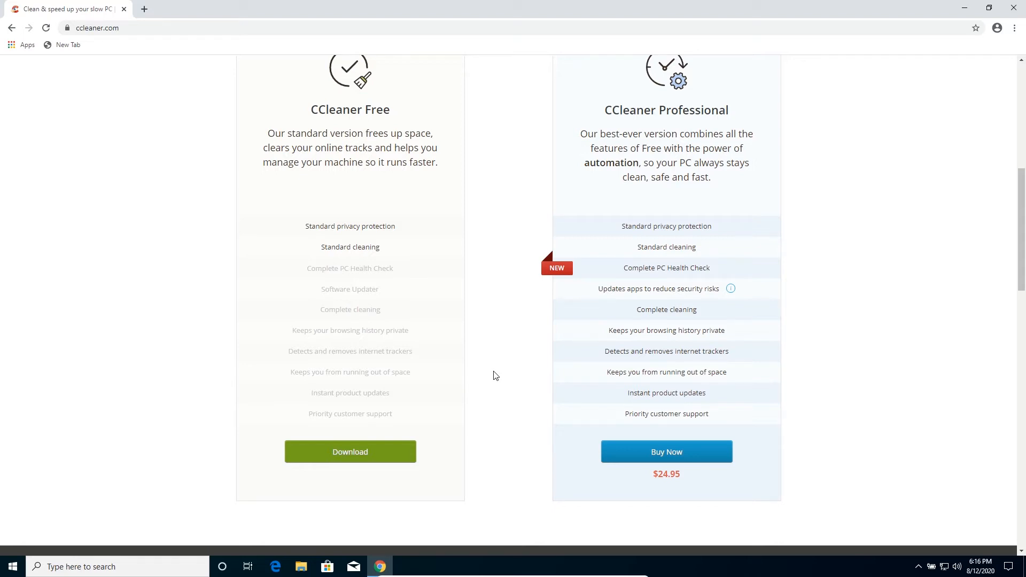
scroll(495, 376, down, 7)
scroll(494, 377, down, 1)
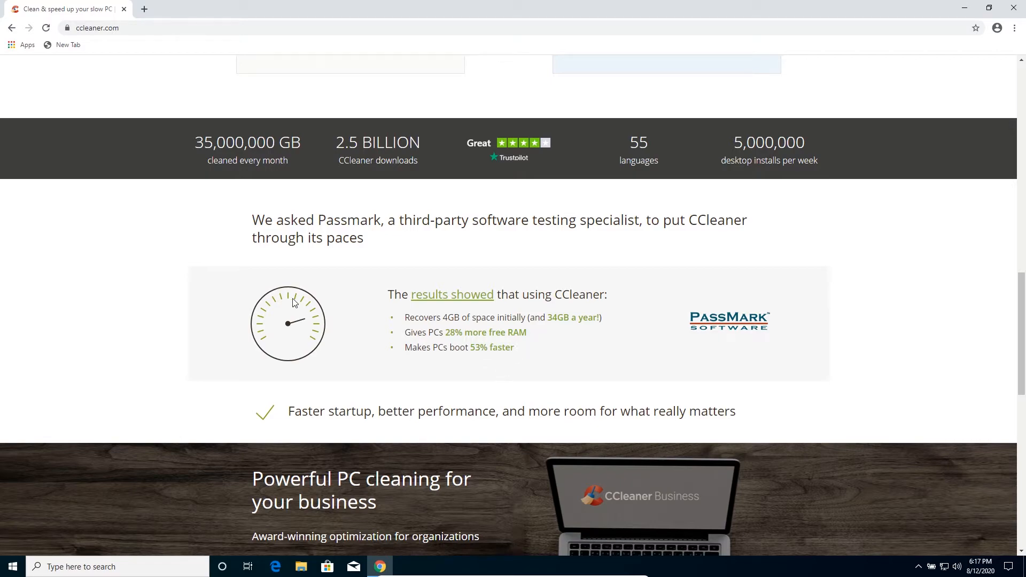
scroll(293, 302, up, 10)
scroll(293, 299, up, 5)
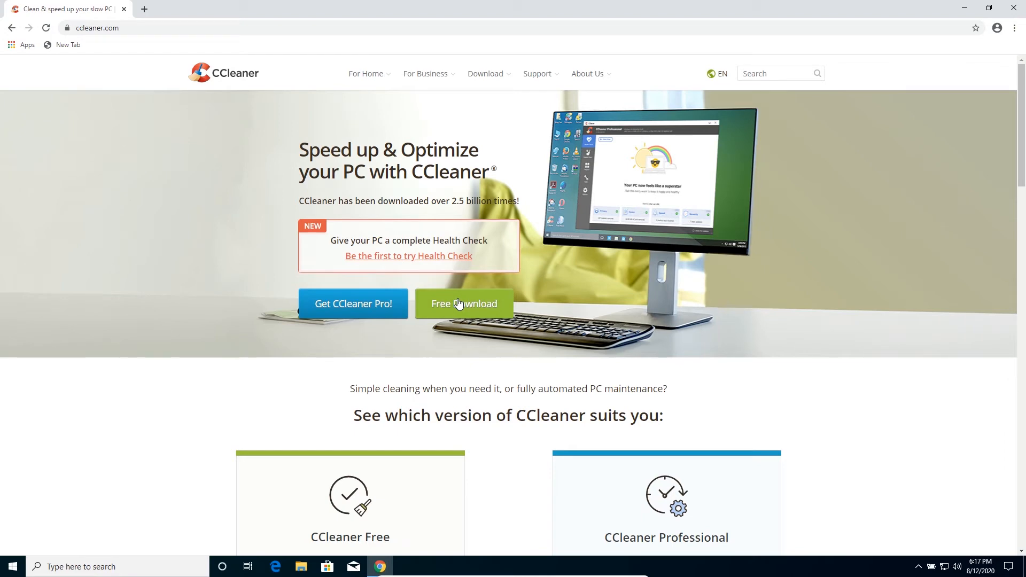
scroll(458, 303, down, 5)
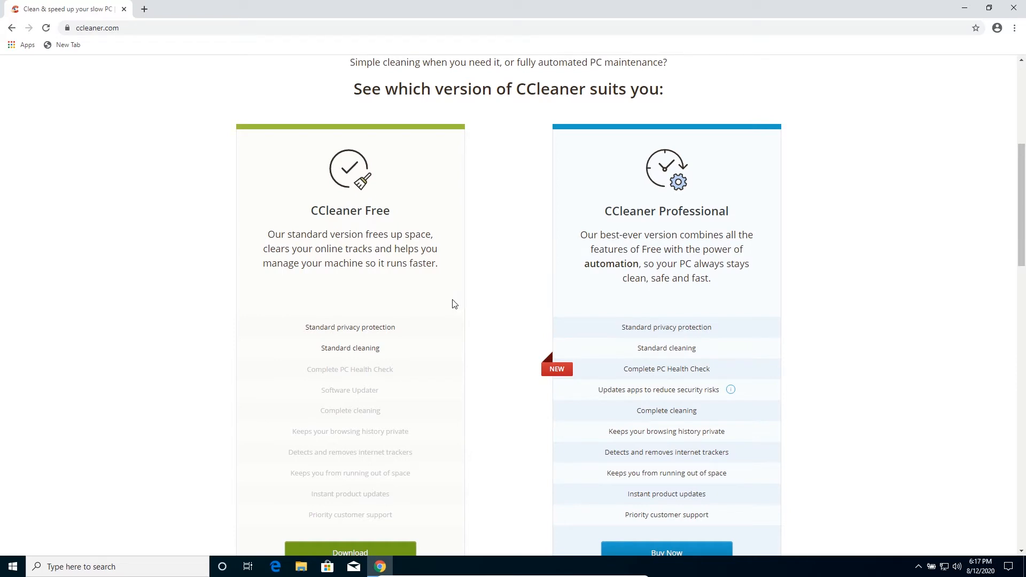
scroll(454, 302, down, 3)
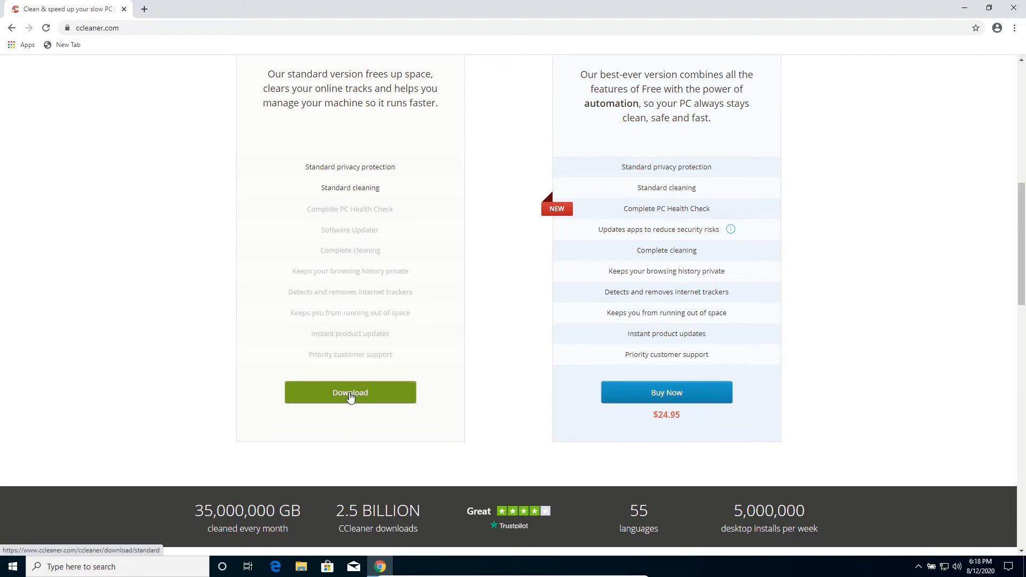
click(350, 395)
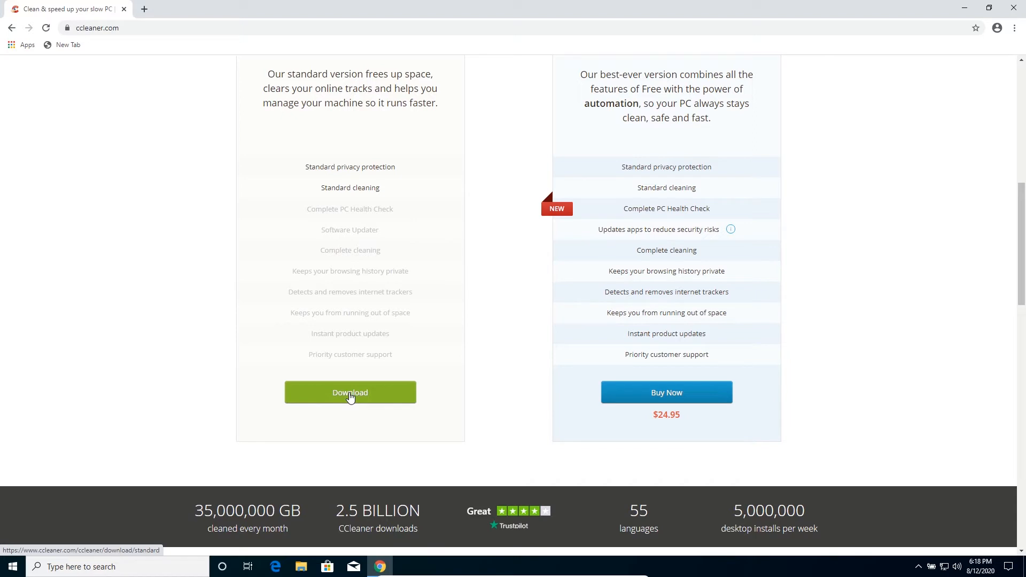
click(349, 396)
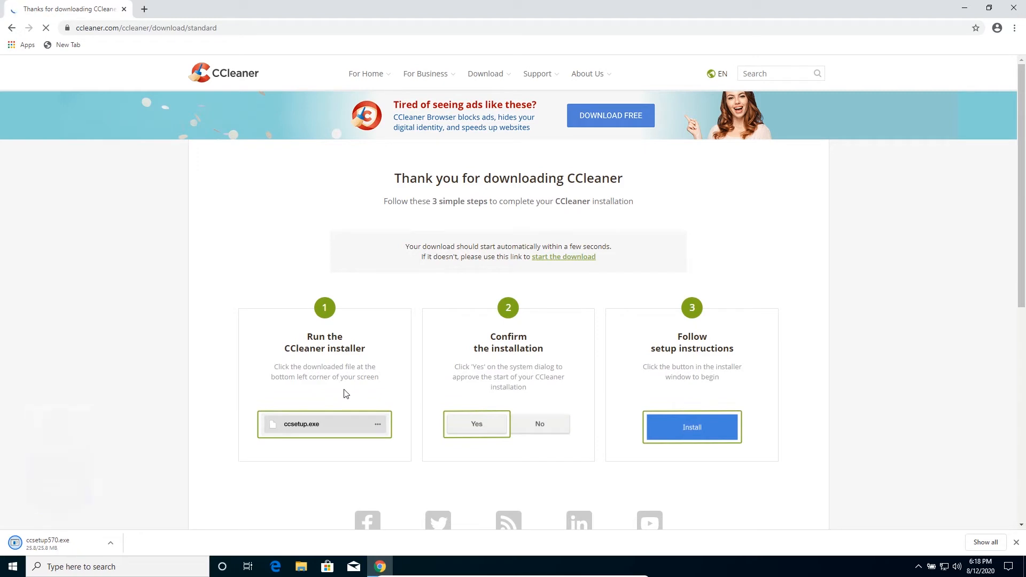
- Run the downloaded ccsetup570.exe, allow it to make changes to the device, and close the browser
click(49, 543)
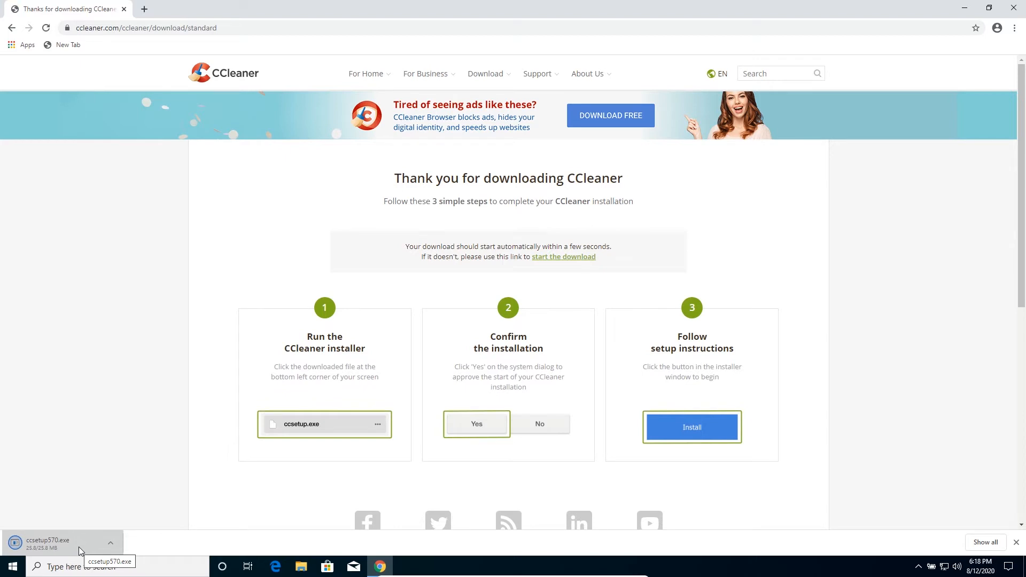
click(79, 546)
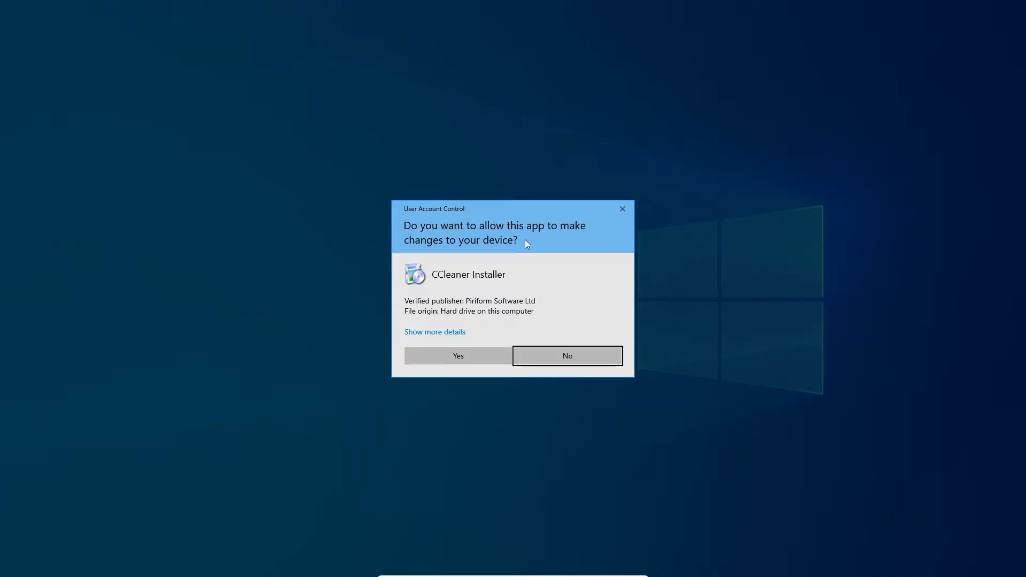
click(454, 355)
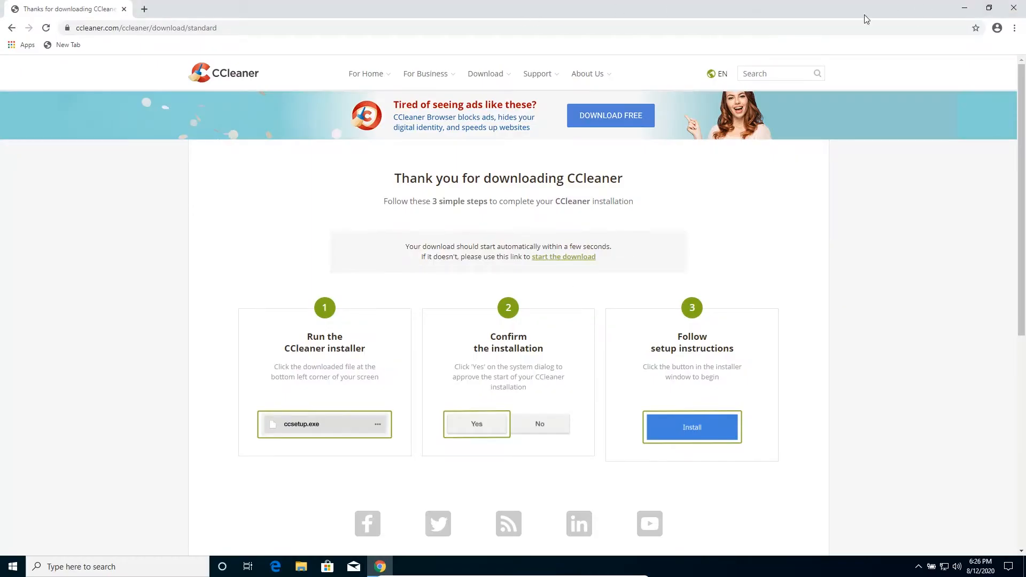
click(1013, 8)
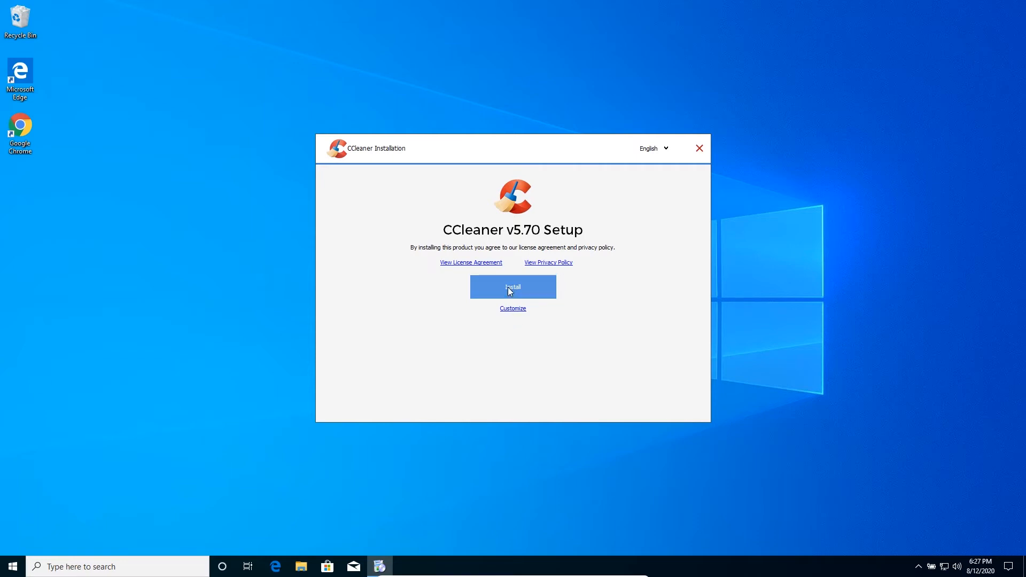
- Customize the install options by disabling both Recycle Bin context menu entries while keeping Intelligent Cookie Scan enabled
click(516, 309)
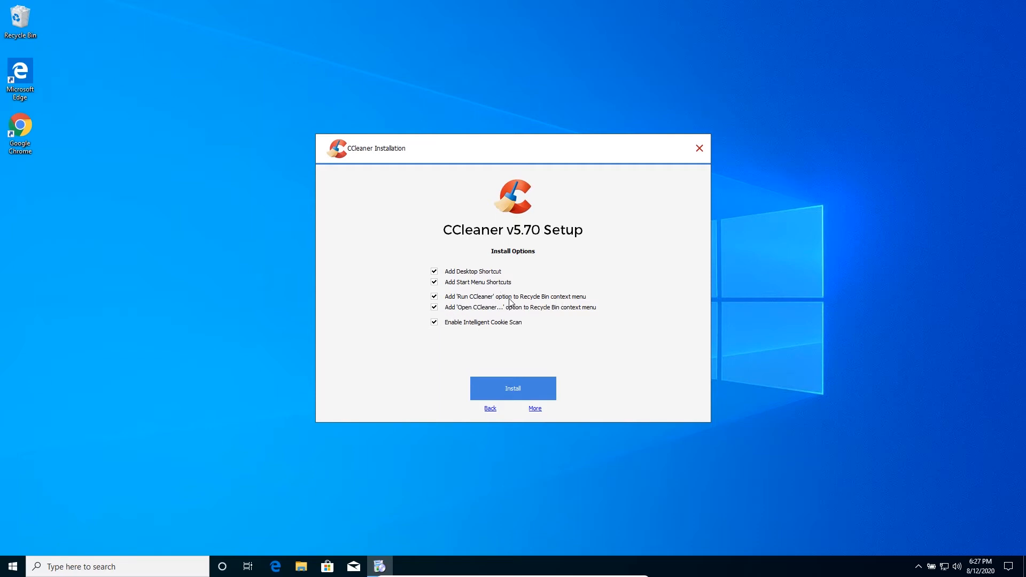
click(434, 297)
click(434, 308)
click(447, 324)
click(434, 324)
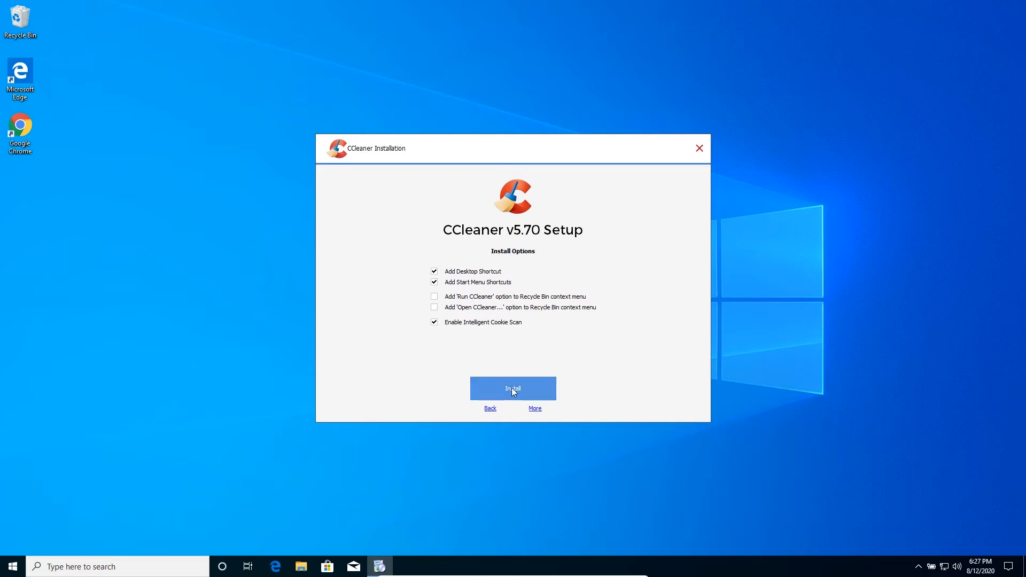
- Install CCleaner in C:\Program Files\CCleaner for anyone using the computer and decline the AVG Antivirus Free offer
click(534, 409)
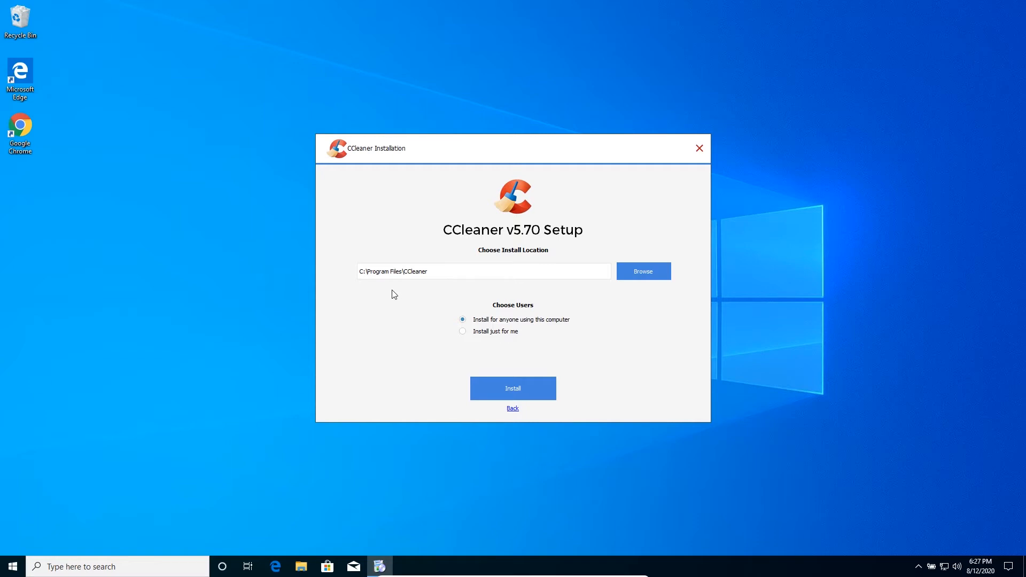
click(518, 389)
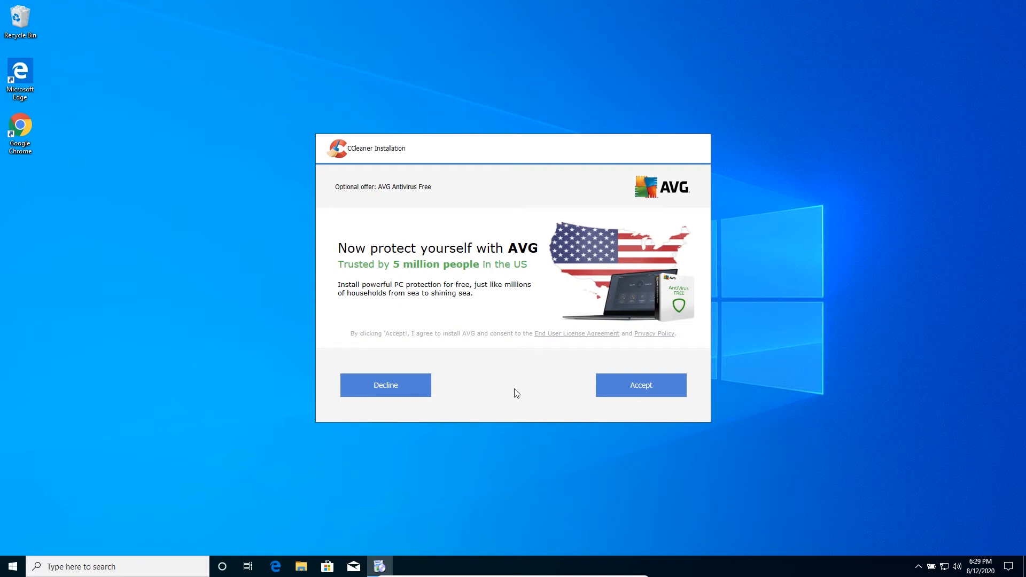
click(389, 390)
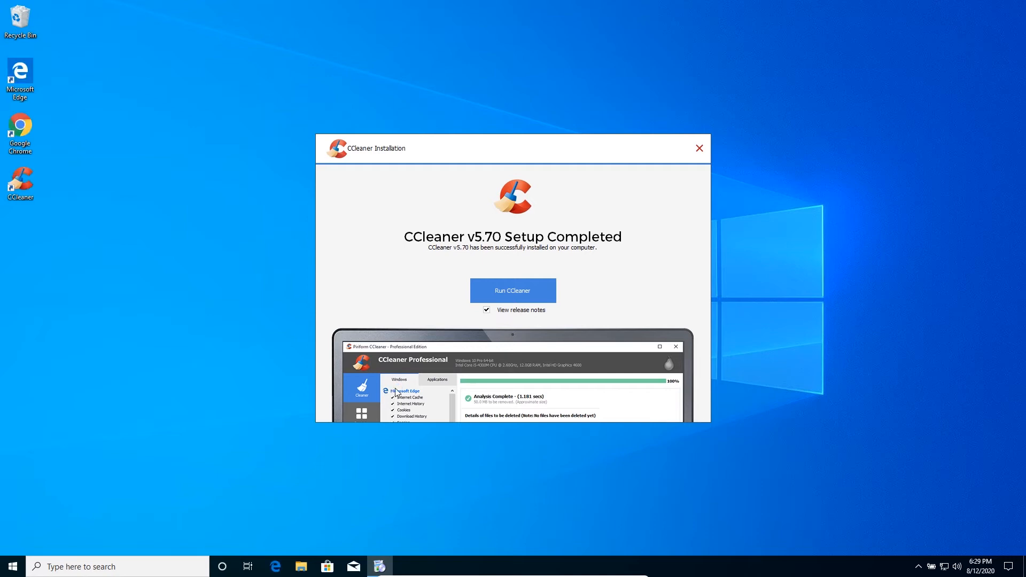
- Close the completed setup with the release notes option turned off, and launch CCleaner from the desktop
click(487, 309)
click(699, 148)
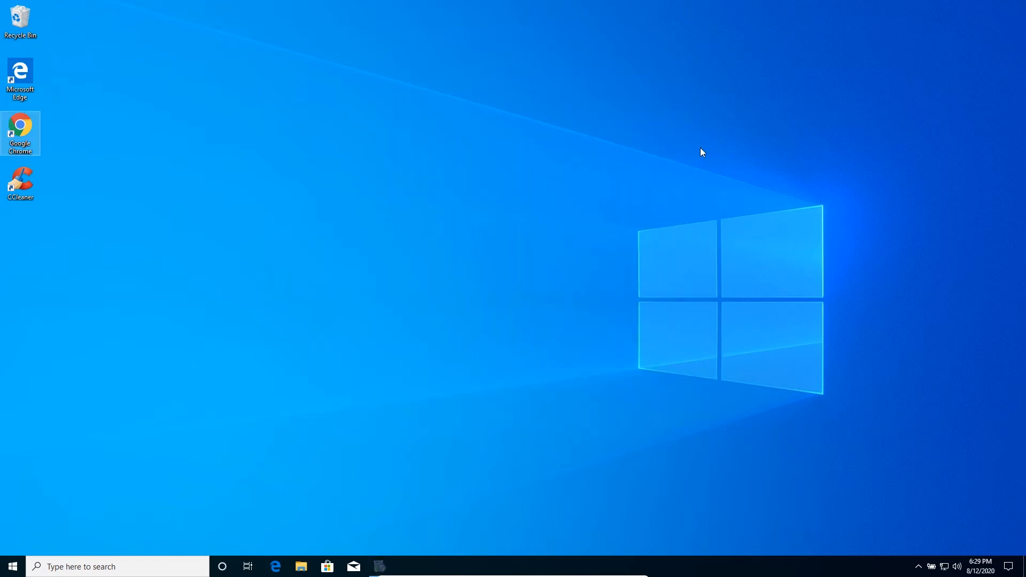
click(25, 181)
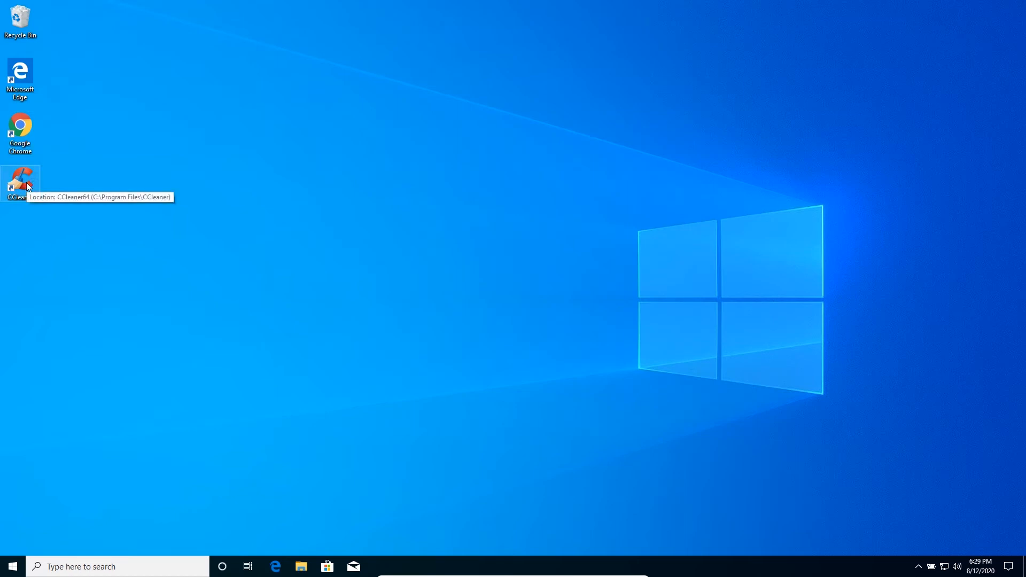
double_click(27, 184)
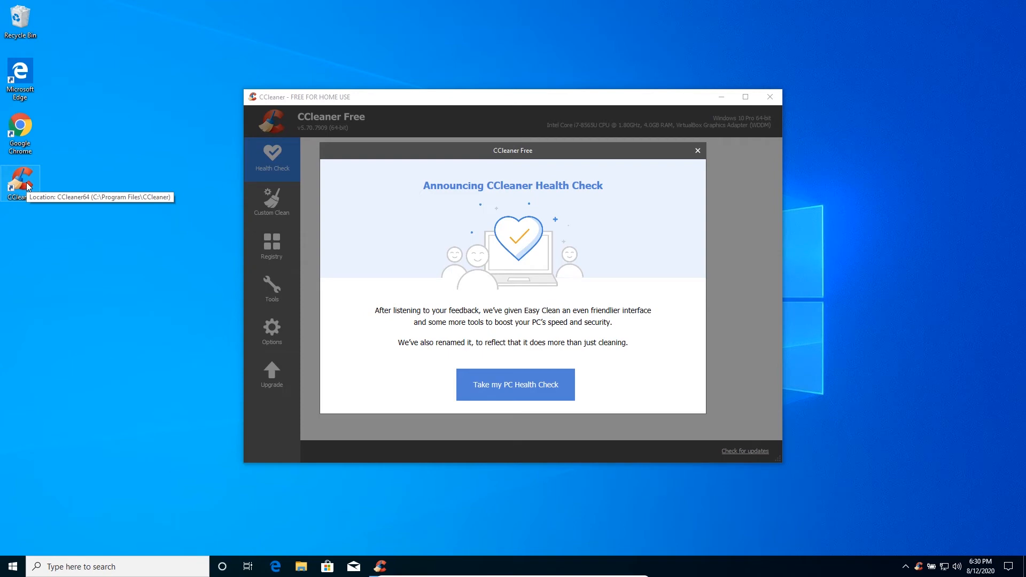
- Start the PC Health Check and go through its introduction pages to run the scan
click(520, 392)
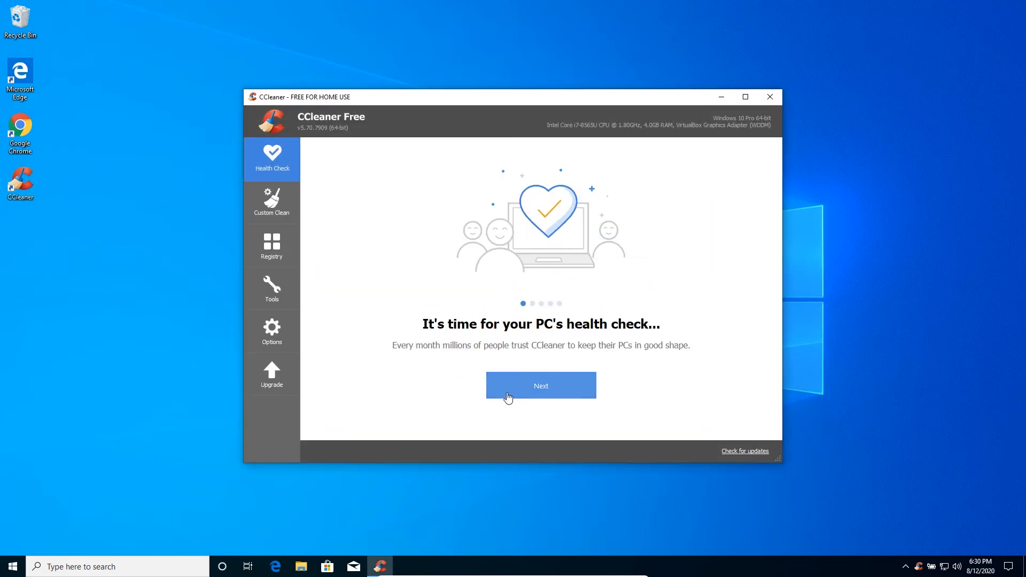
click(540, 396)
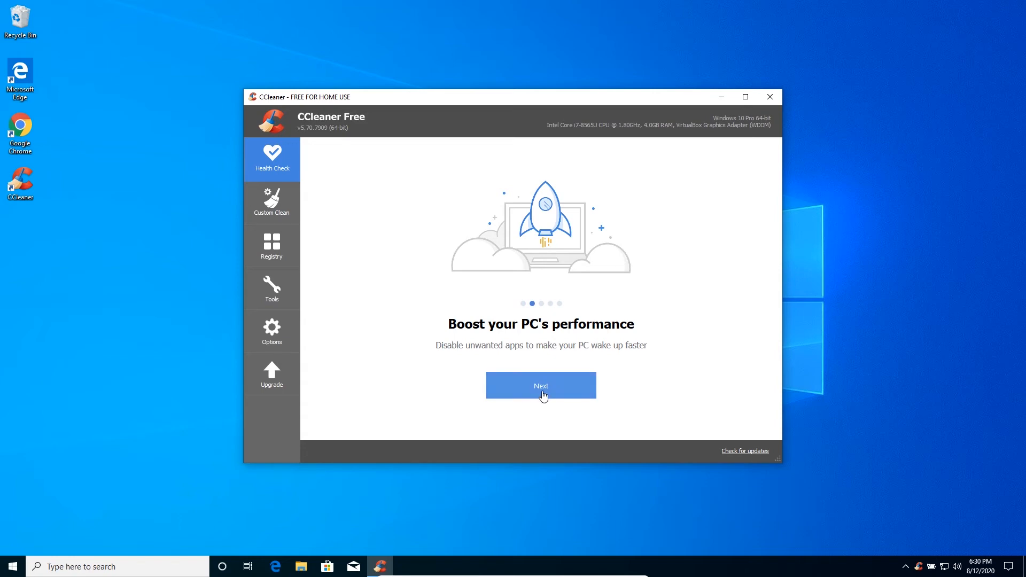
click(543, 396)
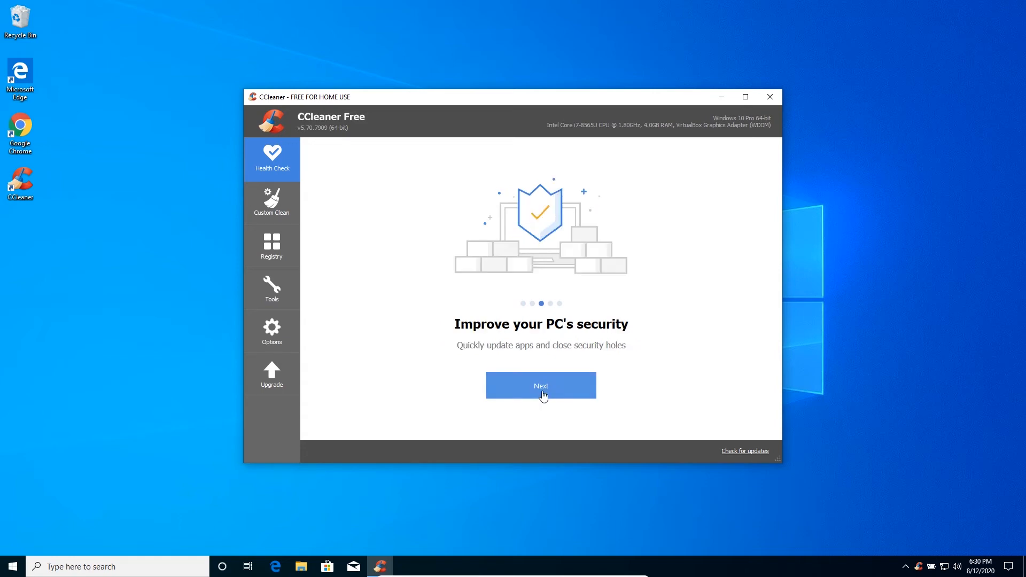
click(543, 395)
click(543, 396)
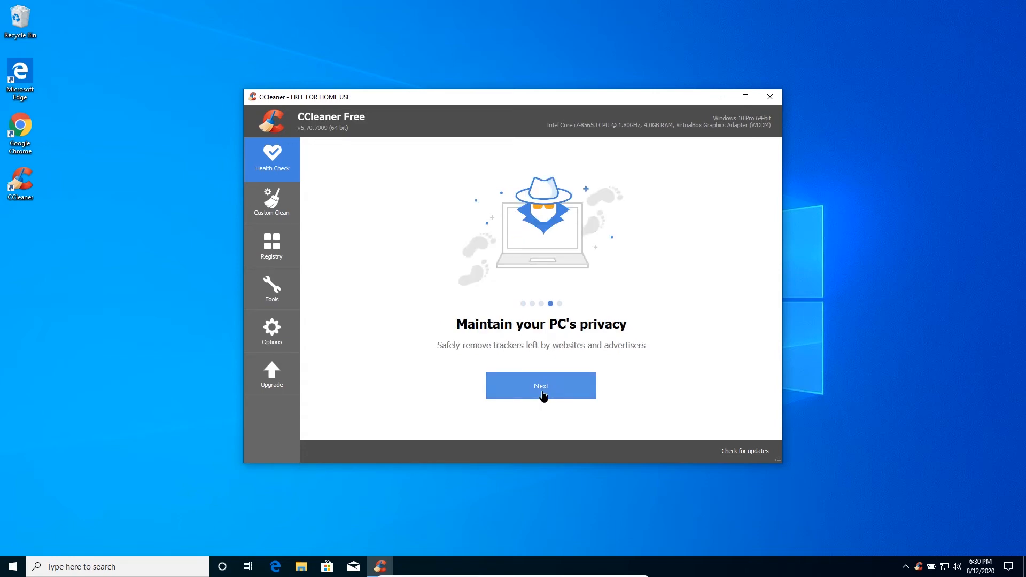
click(543, 395)
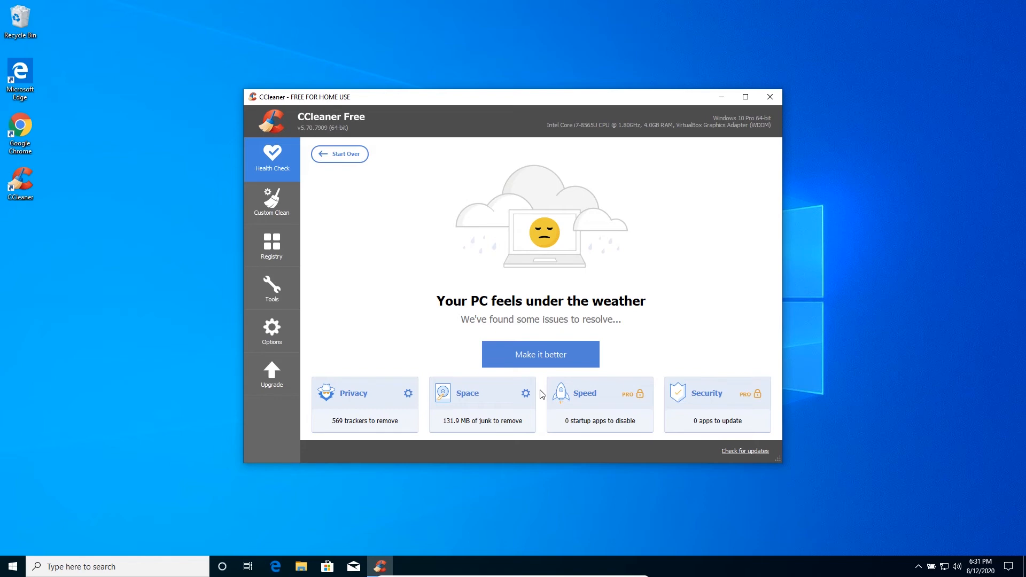
- Review the Privacy items in the Health Check results and clean up the issues from the overview
click(357, 424)
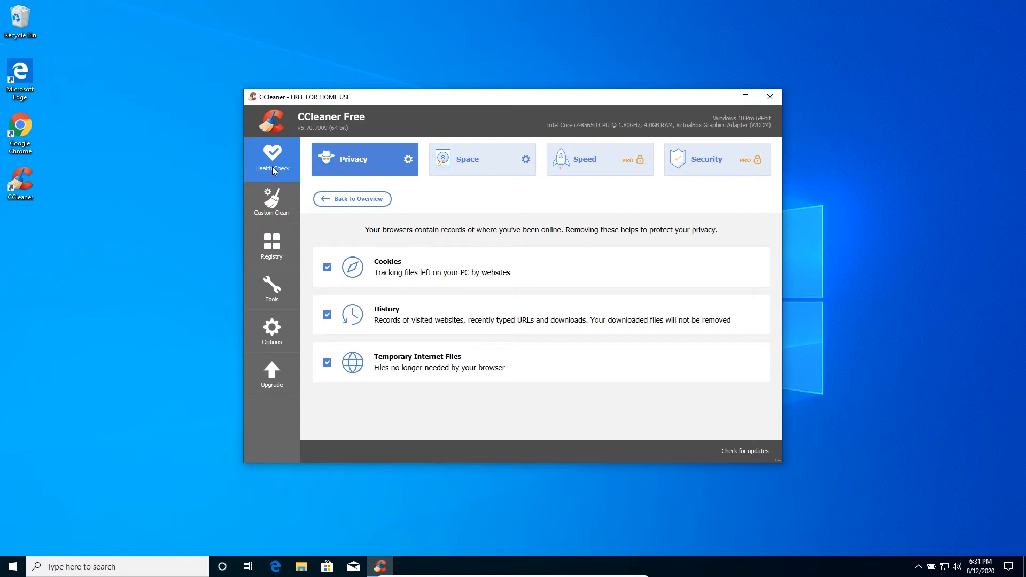
click(351, 202)
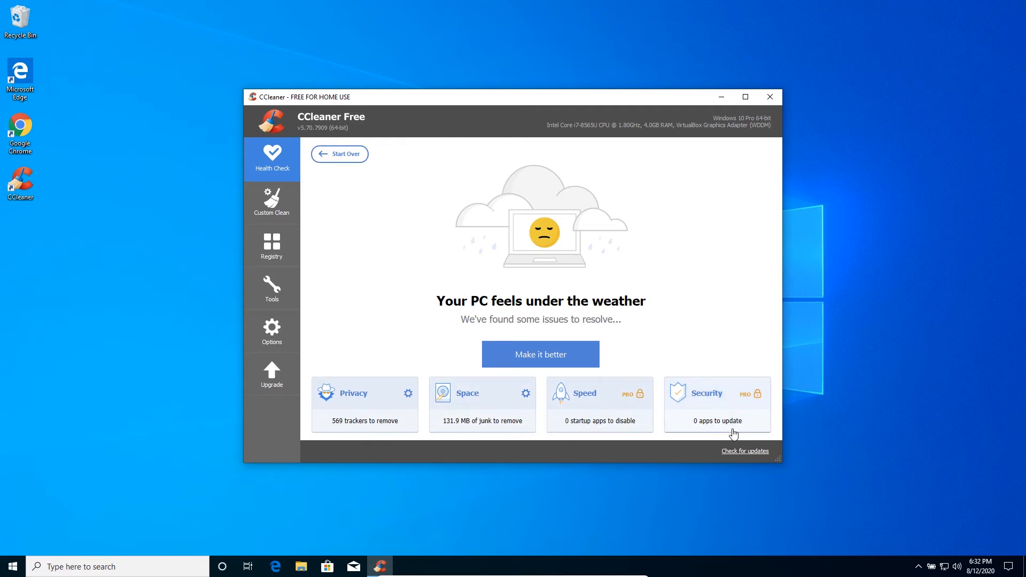
click(559, 359)
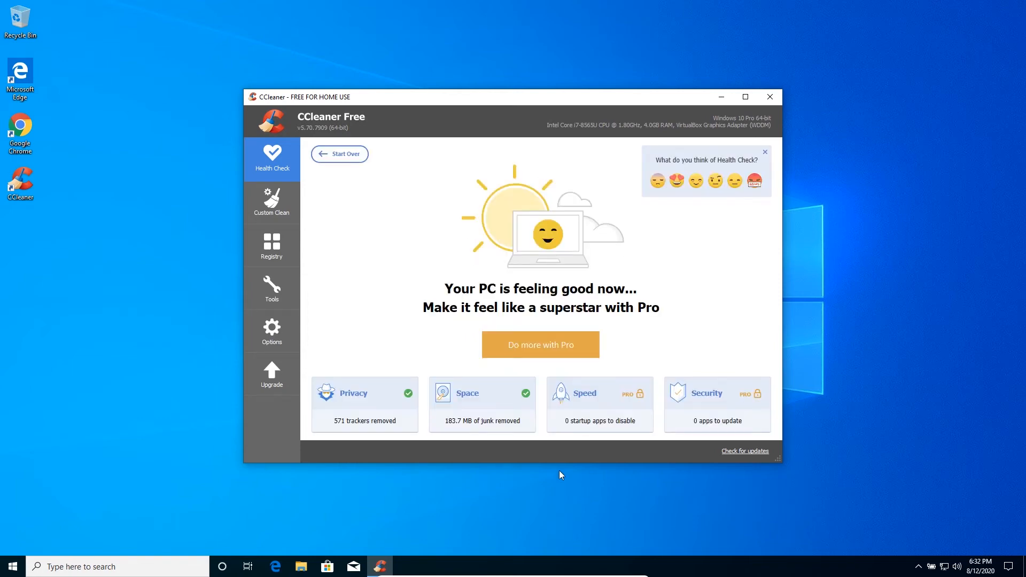
- Open Custom Clean and review its Windows cleaning items from Microsoft Edge down to the System and Advanced groups
click(273, 201)
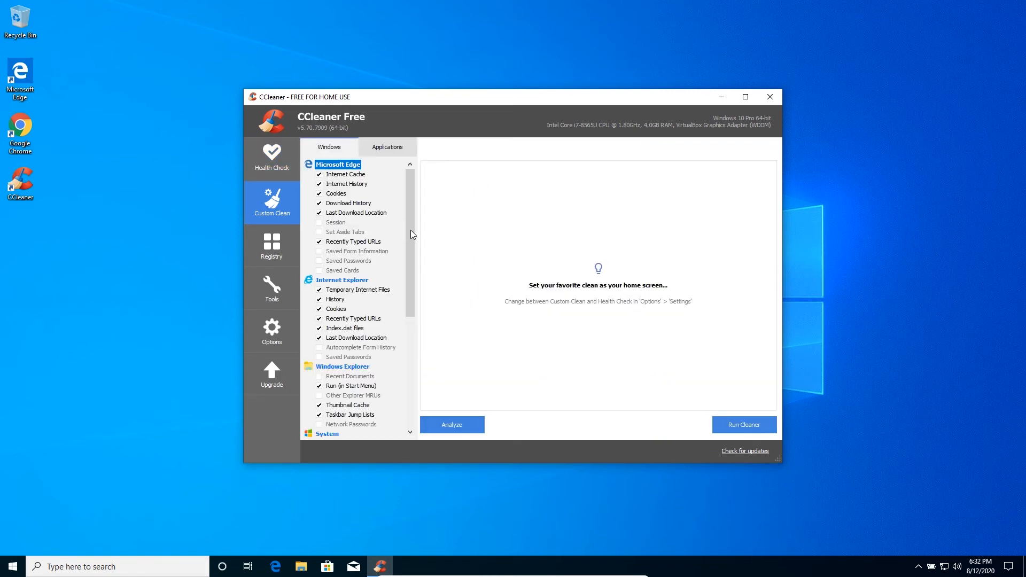
drag(410, 223, 412, 170)
scroll(409, 274, down, 1)
drag(409, 274, 404, 377)
click(327, 319)
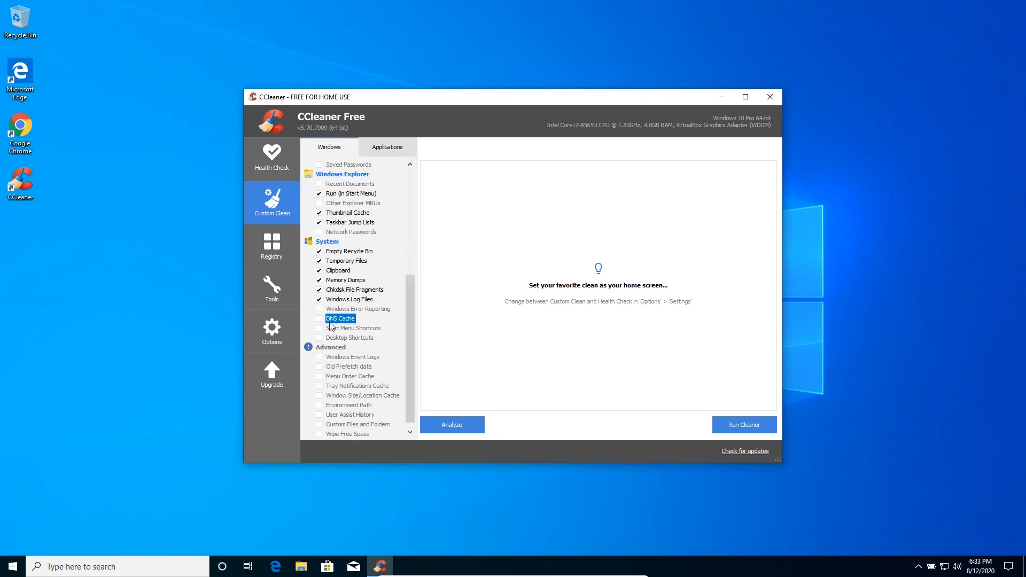
click(319, 318)
click(319, 328)
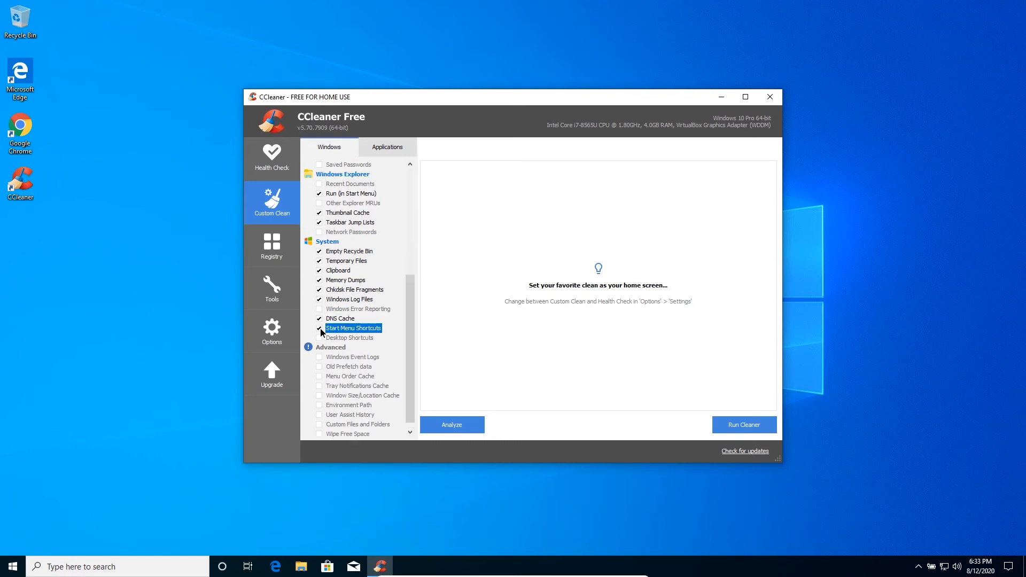
click(320, 328)
click(319, 318)
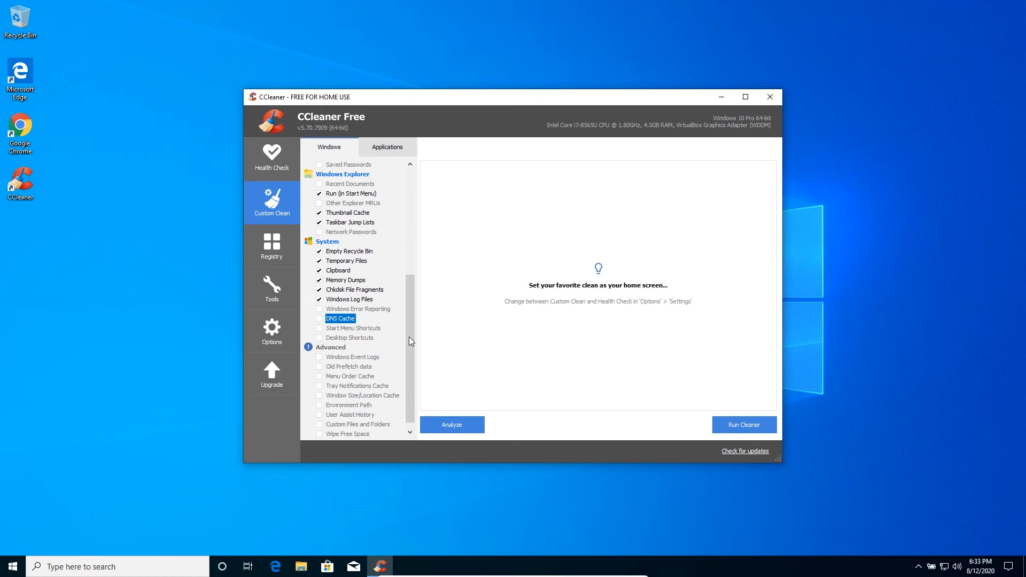
- Review the remaining Advanced items and the Applications items of Custom Clean, and return to the Windows items
drag(409, 336, 405, 368)
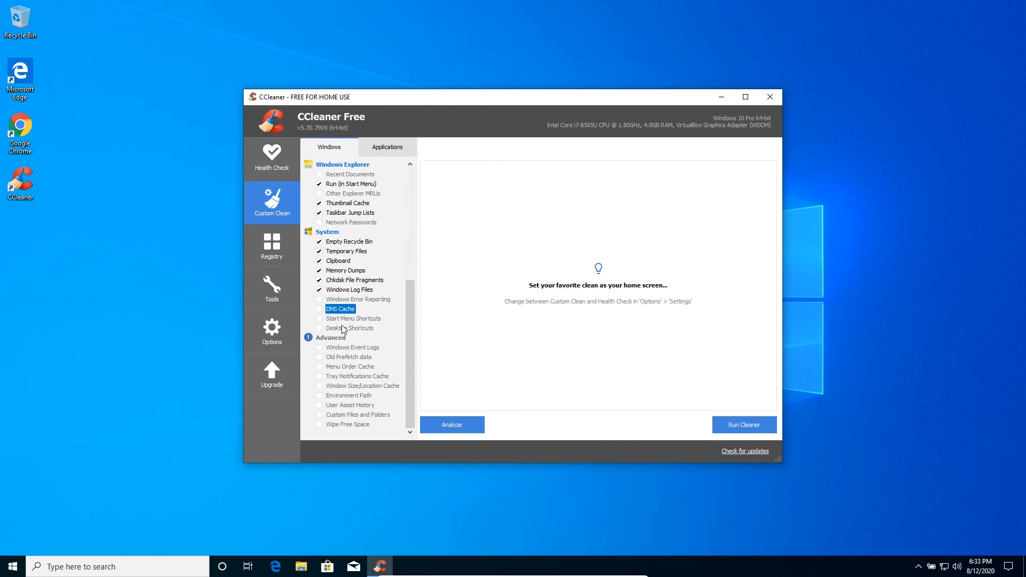
click(382, 149)
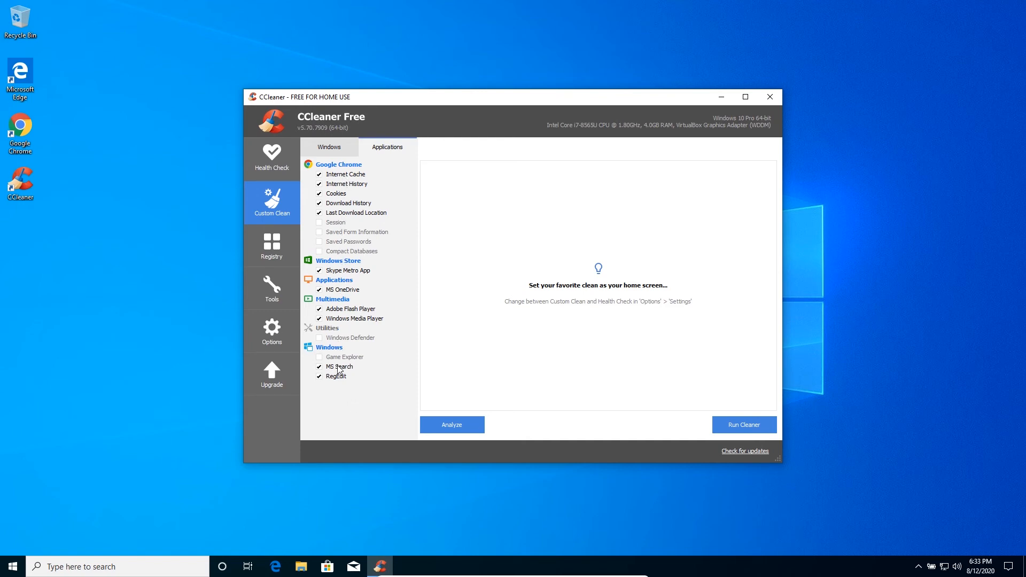
click(342, 143)
- Analyze the files covered by the selected Custom Clean items, and run the cleaner to delete them from the PC
click(459, 428)
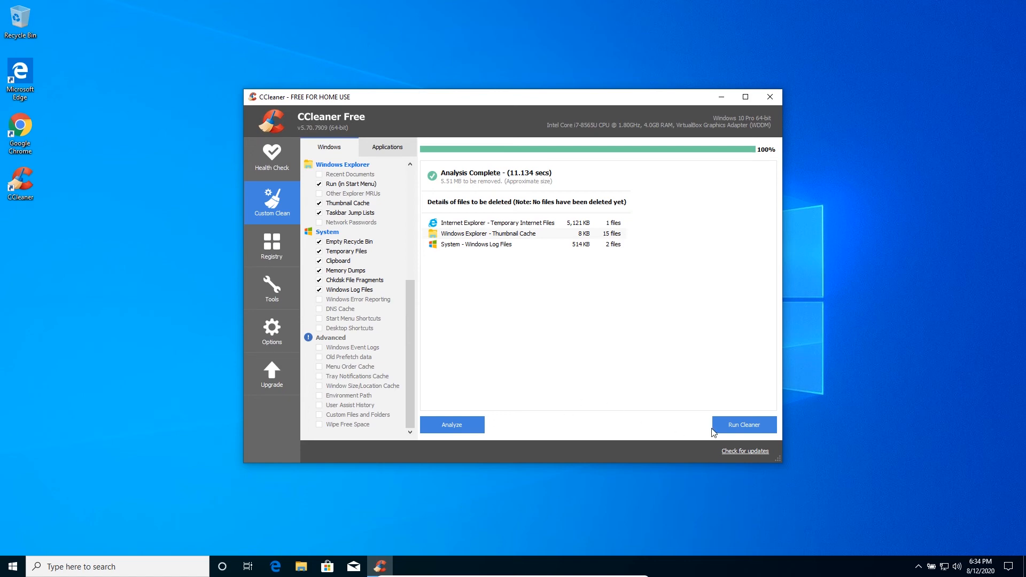
click(747, 424)
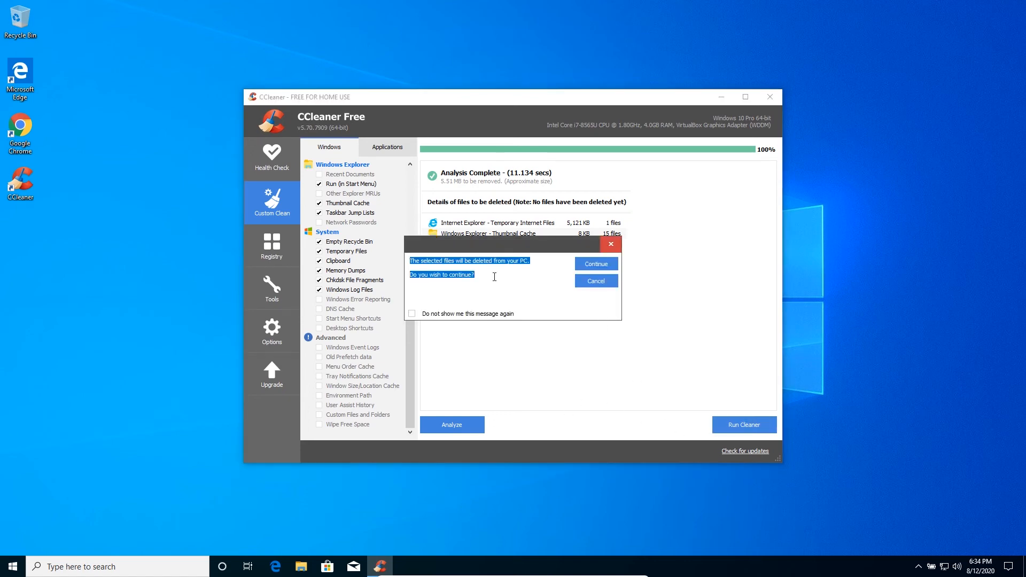
click(457, 269)
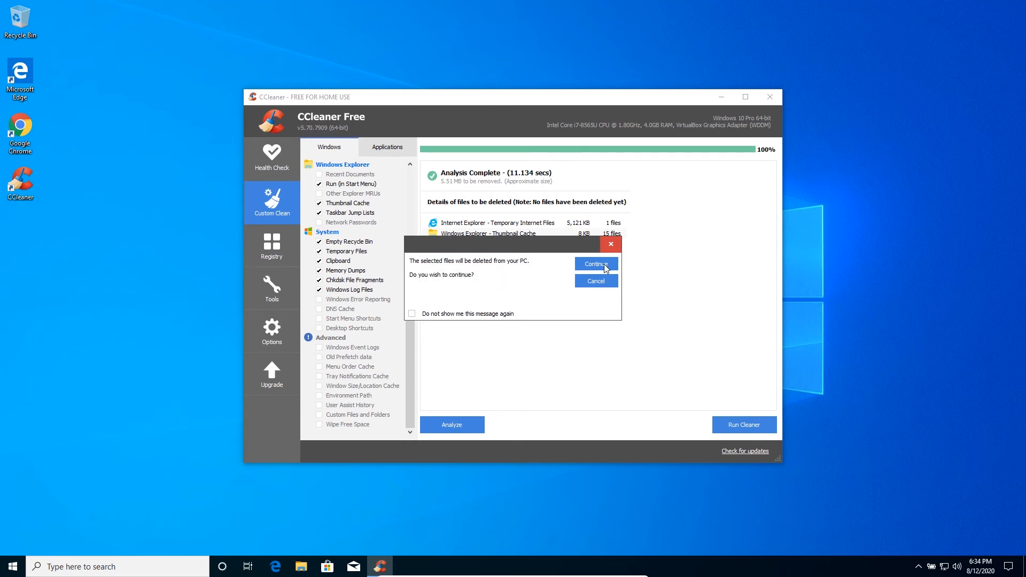
drag(559, 241, 564, 268)
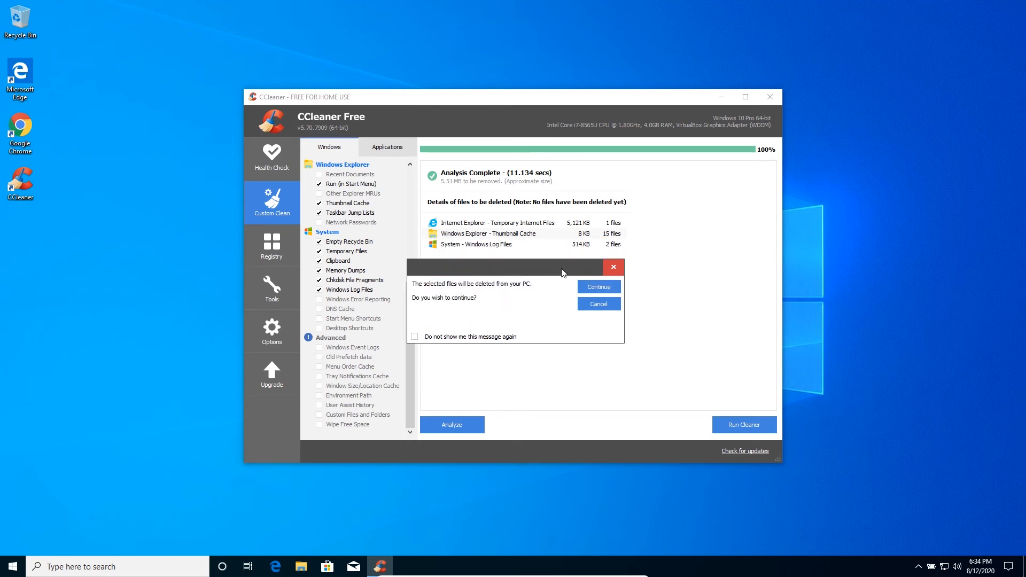
click(600, 292)
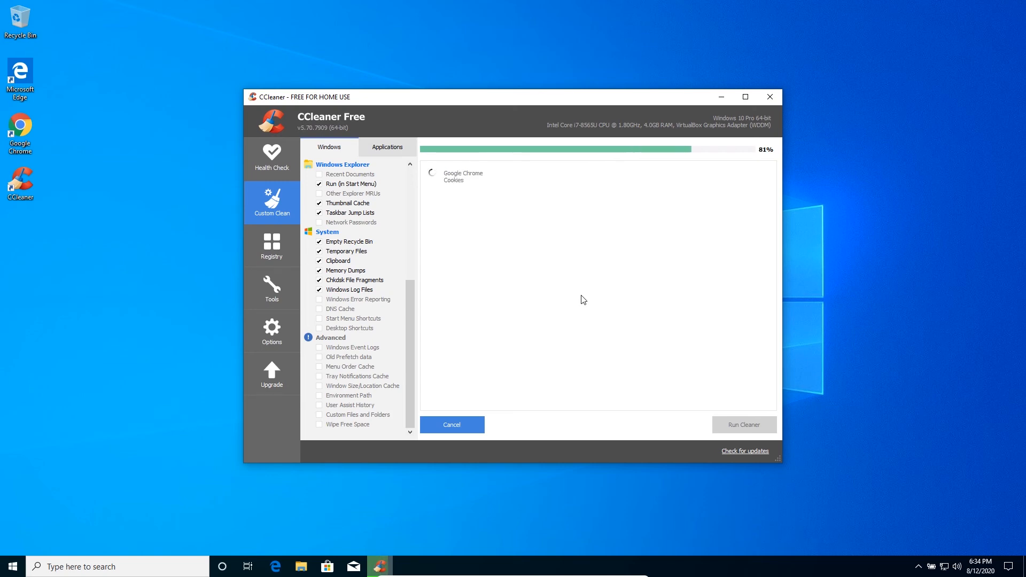
- Look at the Registry Cleaner categories and examine the list of removable programs in the Uninstall tool, highlighting Game bar and Xbox
click(268, 243)
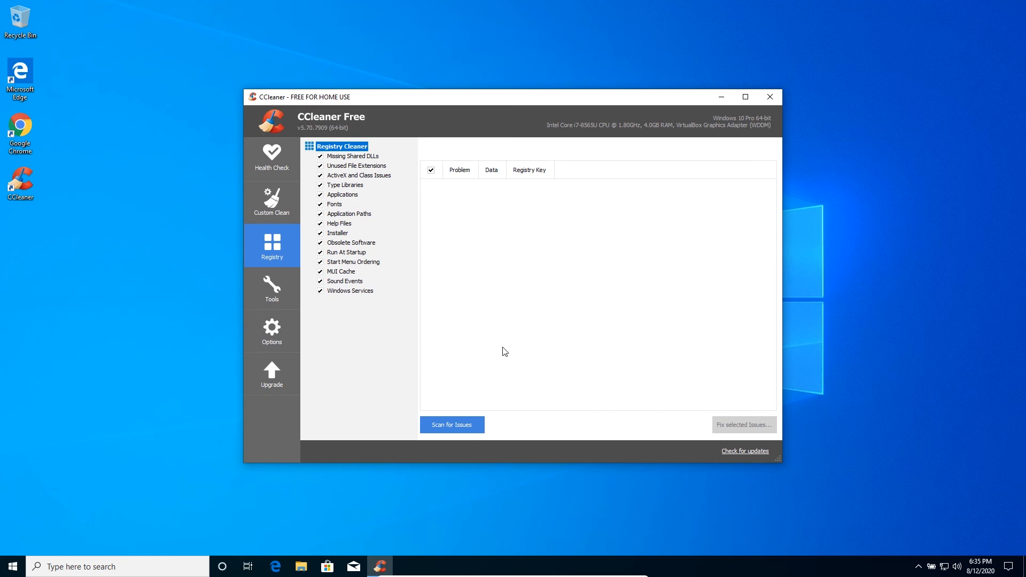
click(294, 304)
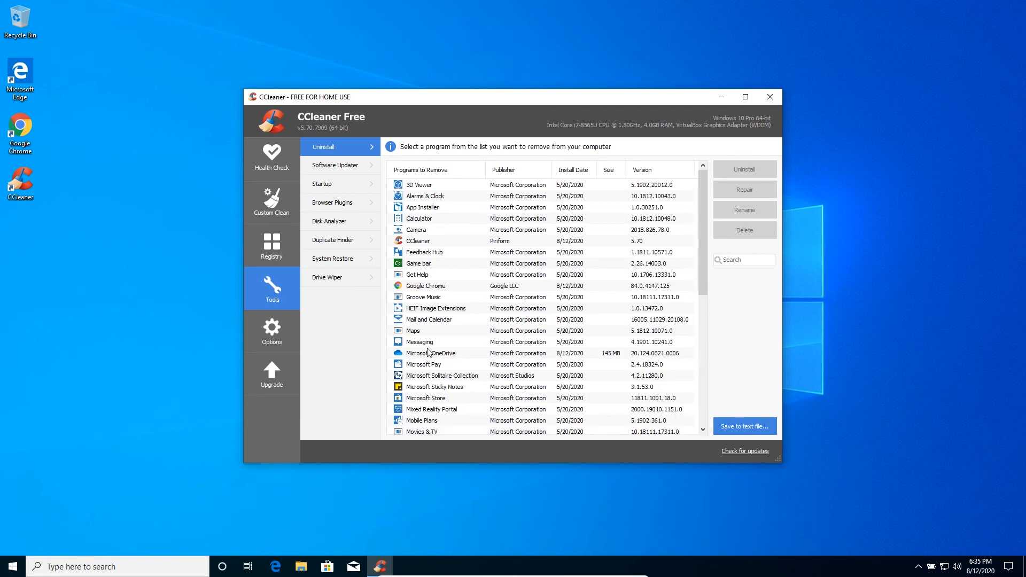
scroll(424, 363, down, 1)
scroll(414, 355, up, 1)
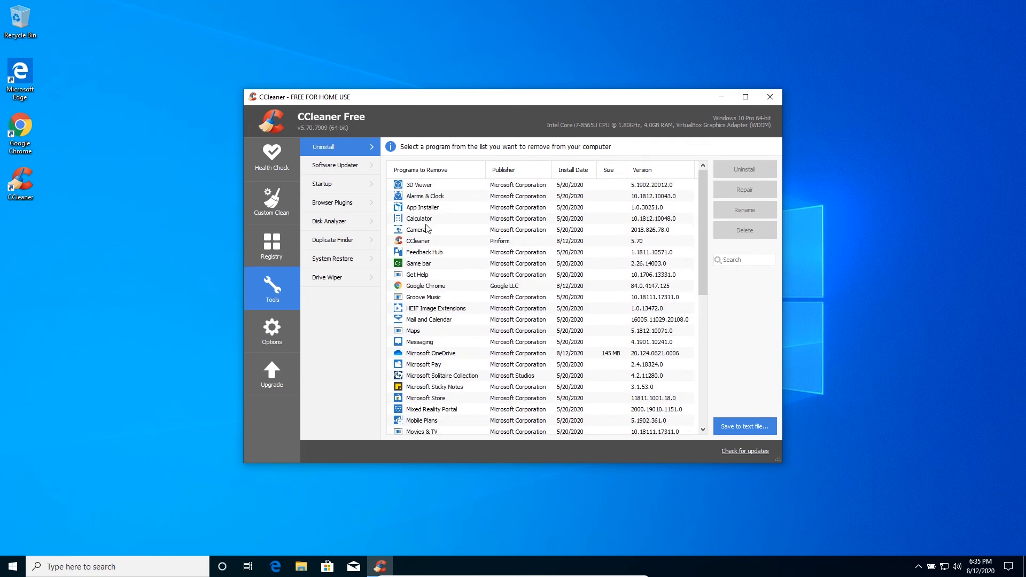
click(433, 266)
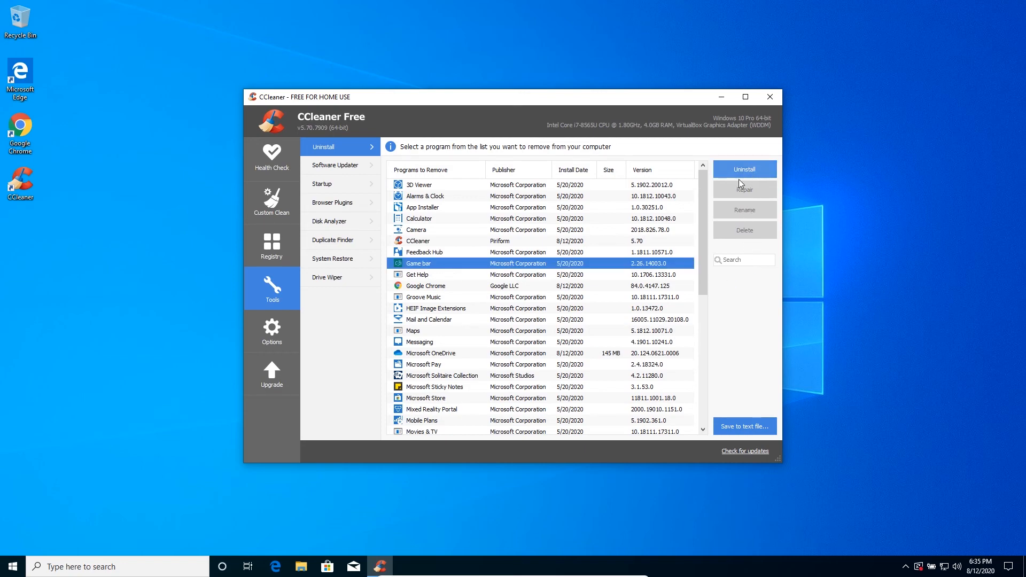
scroll(576, 346, down, 6)
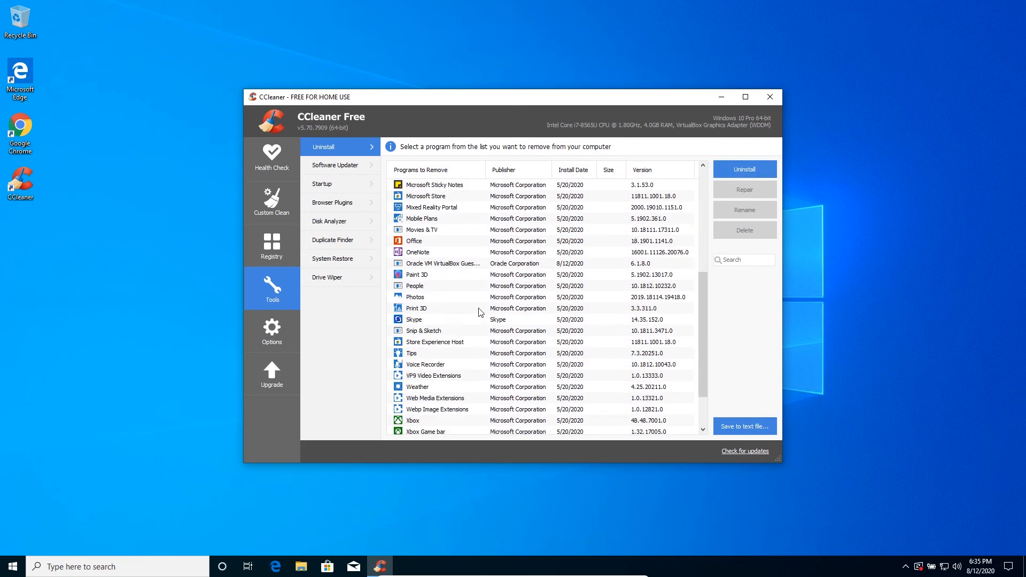
scroll(478, 370, down, 2)
click(415, 366)
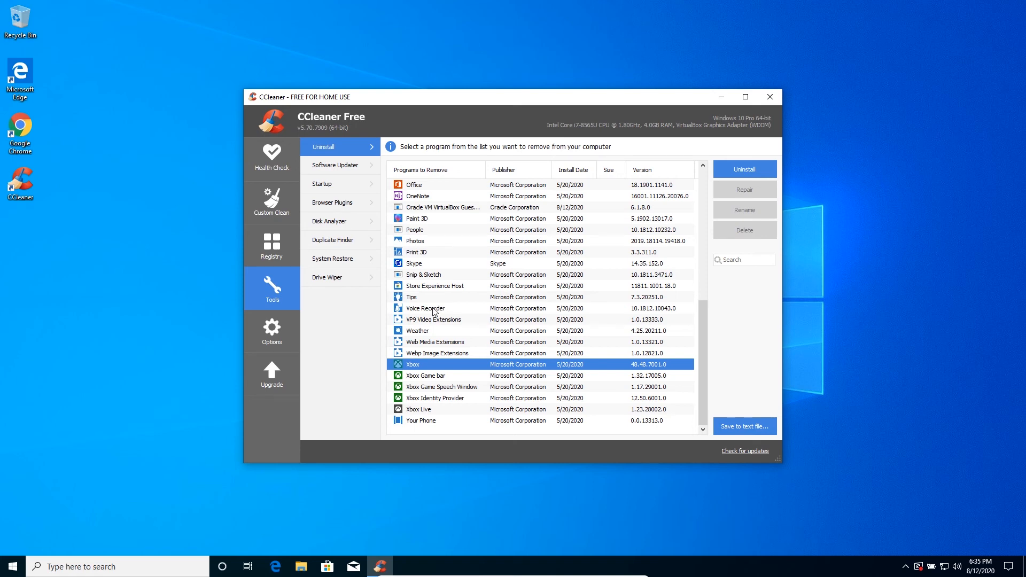
- Look through the other tools, from Software Updater, Startup and Browser Plugins to Disk Analyzer, Duplicate Finder, System Restore and Drive Wiper
click(332, 167)
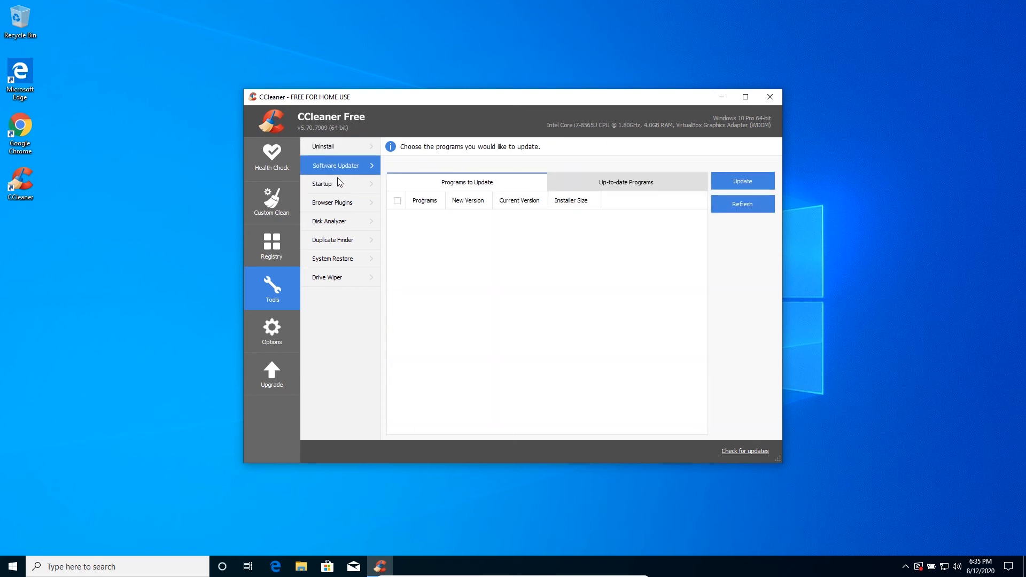
click(338, 185)
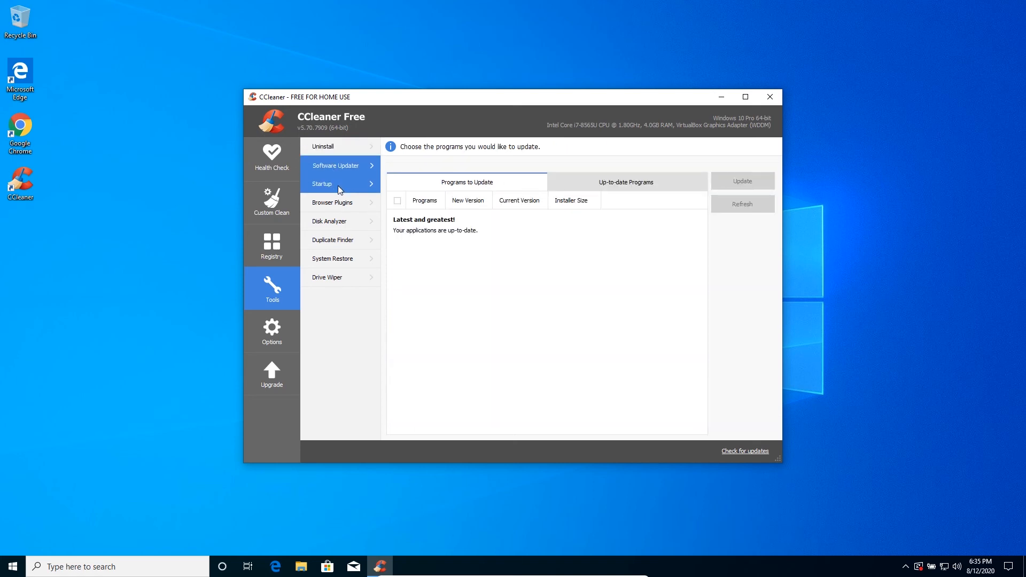
click(346, 201)
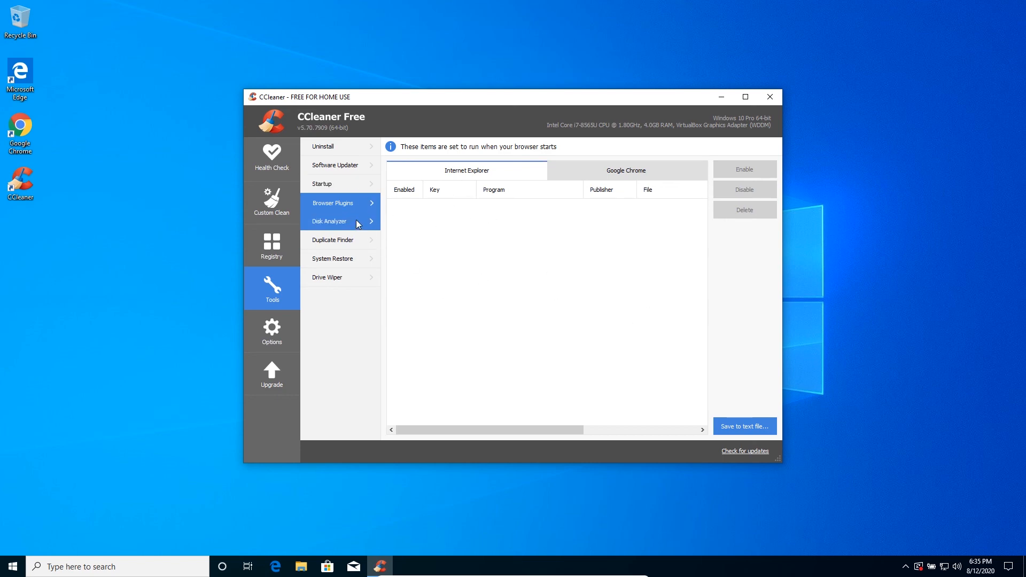
click(346, 229)
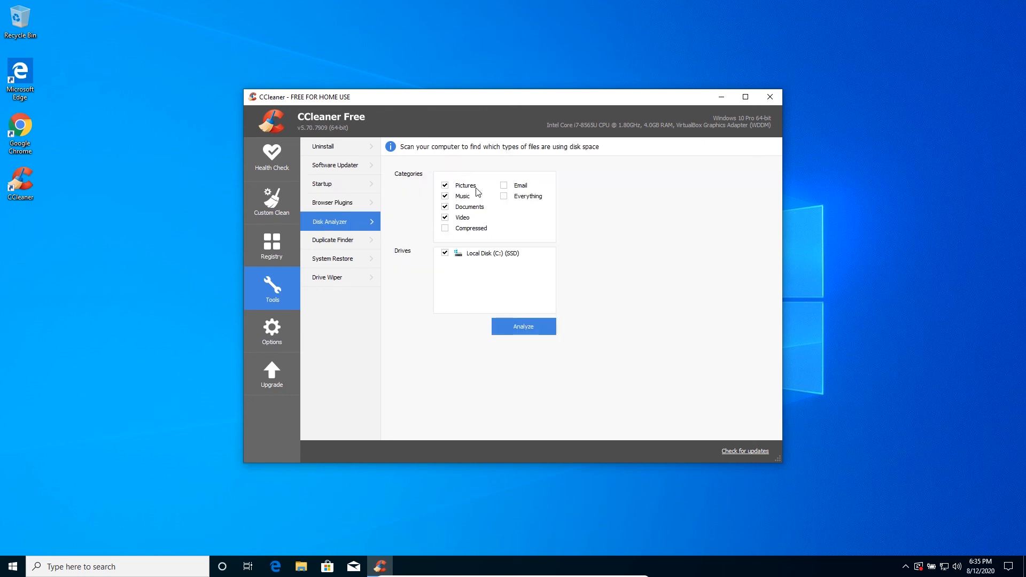
click(344, 241)
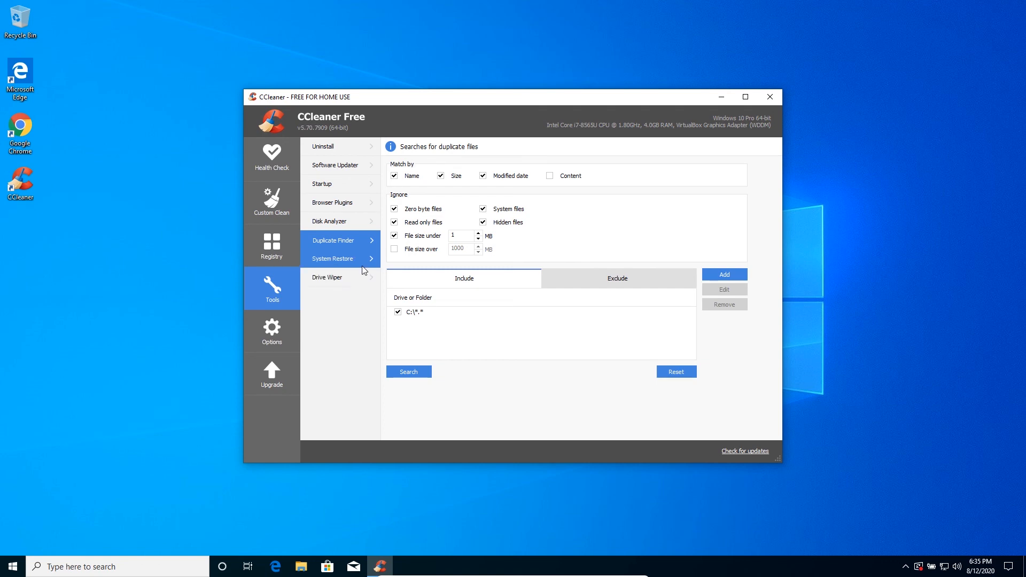
click(347, 264)
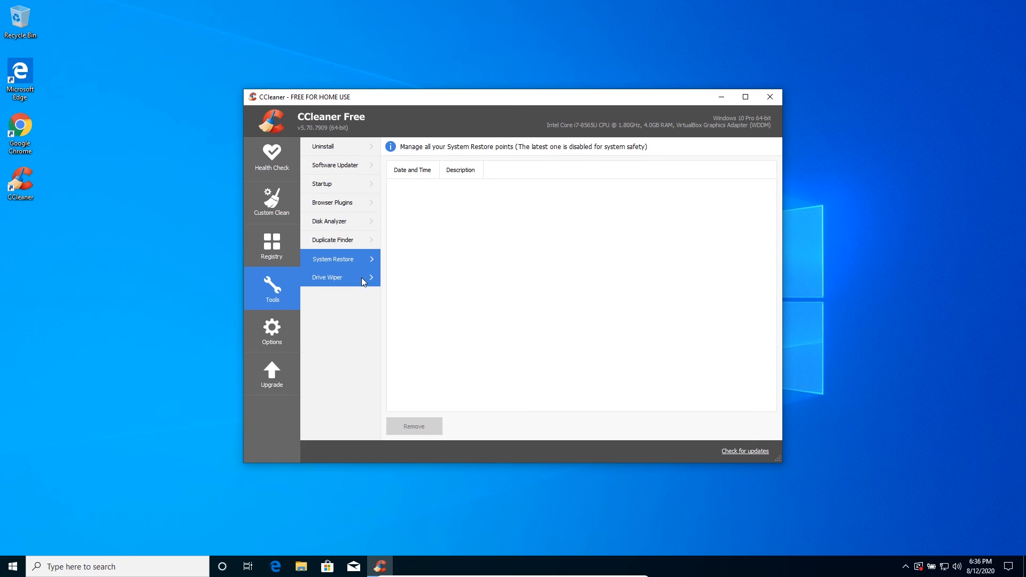
click(360, 280)
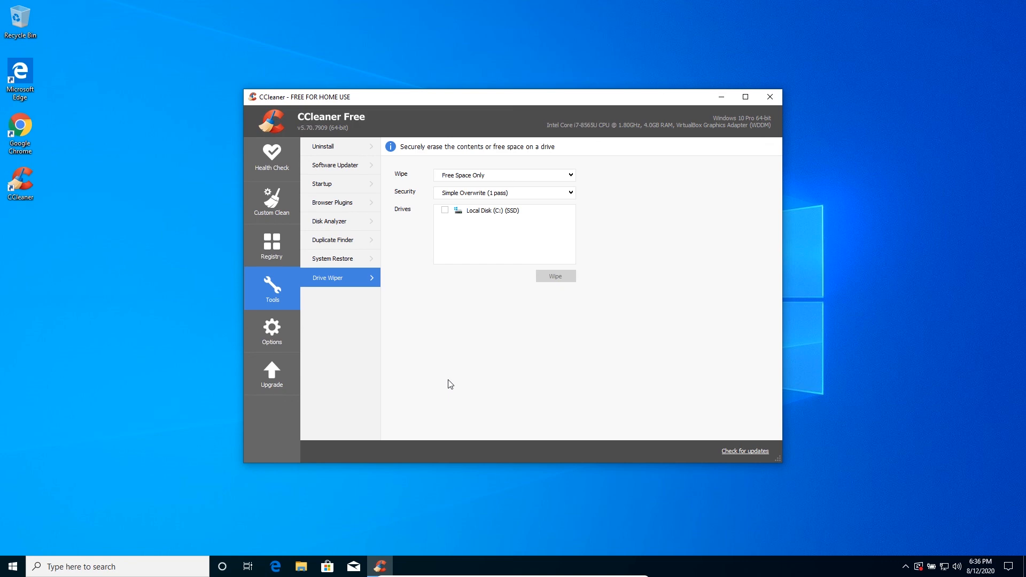
- View the Options section and the Upgrade page
click(273, 336)
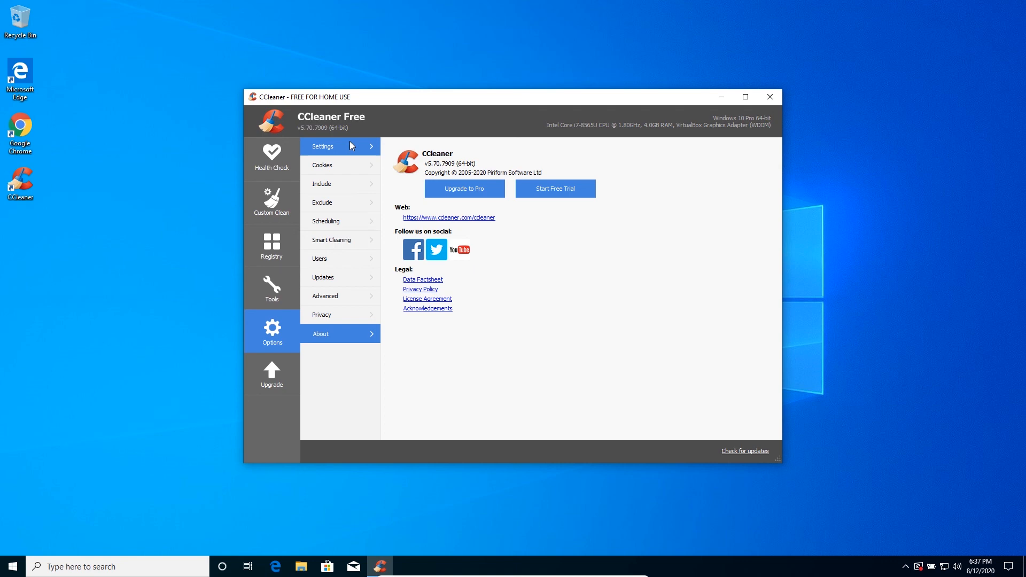
click(272, 374)
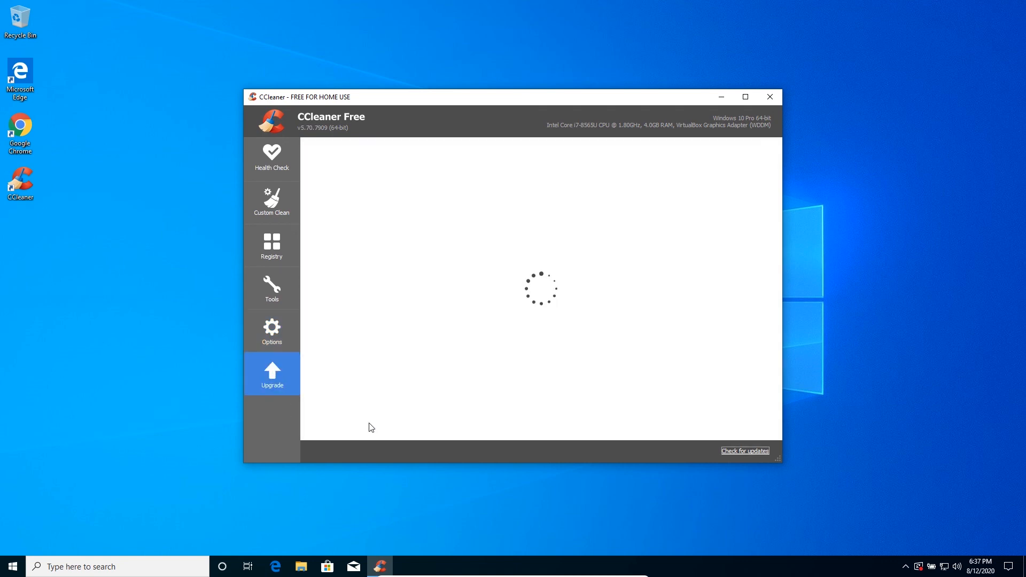